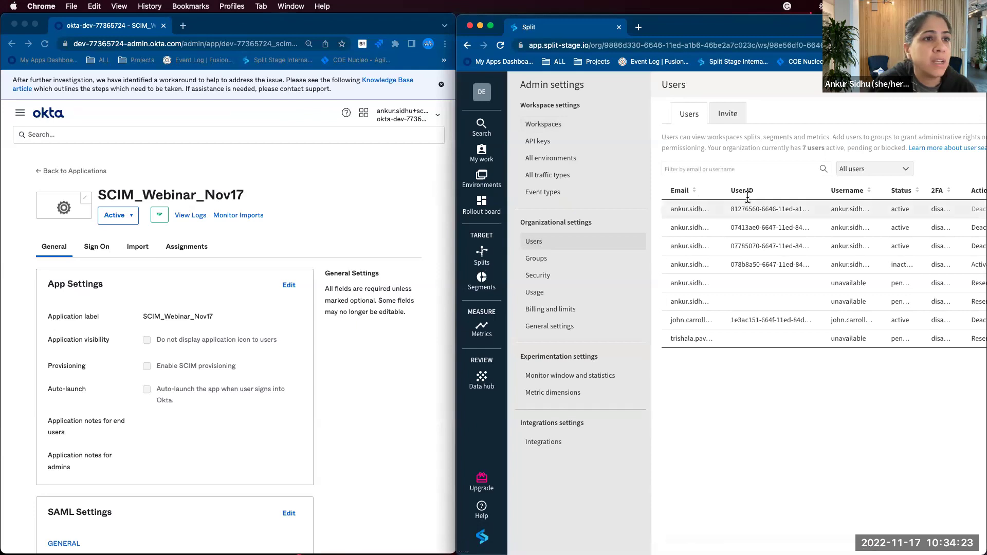
Widen the Split window and view the organization's groups.
drag(457, 198, 139, 232)
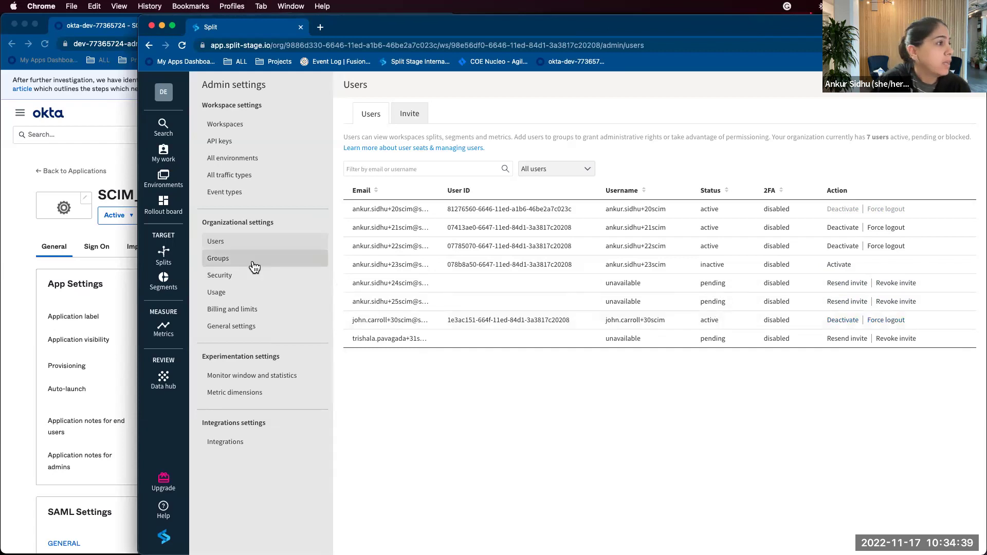
click(218, 262)
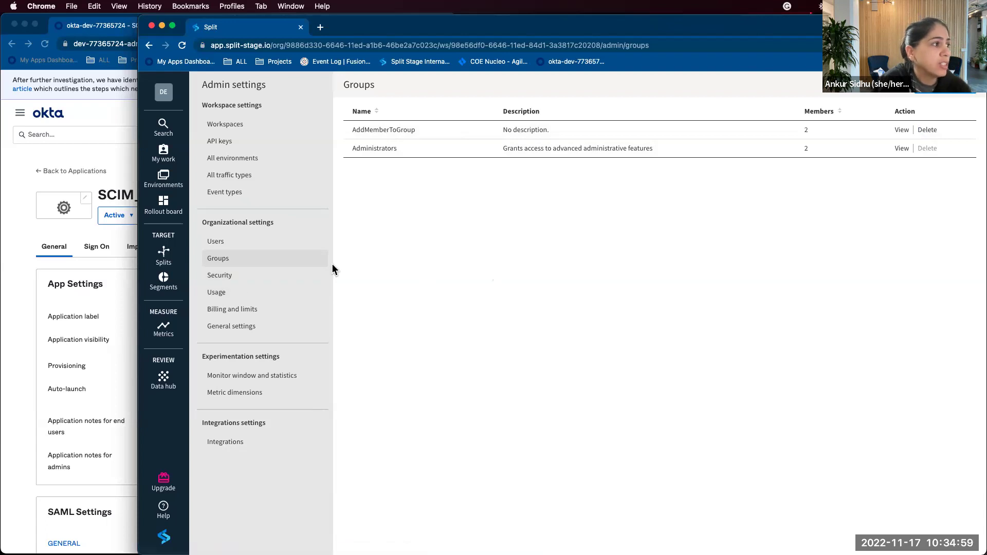
Turn on SCIM for the Okta identity provider in the organization's security settings.
click(222, 280)
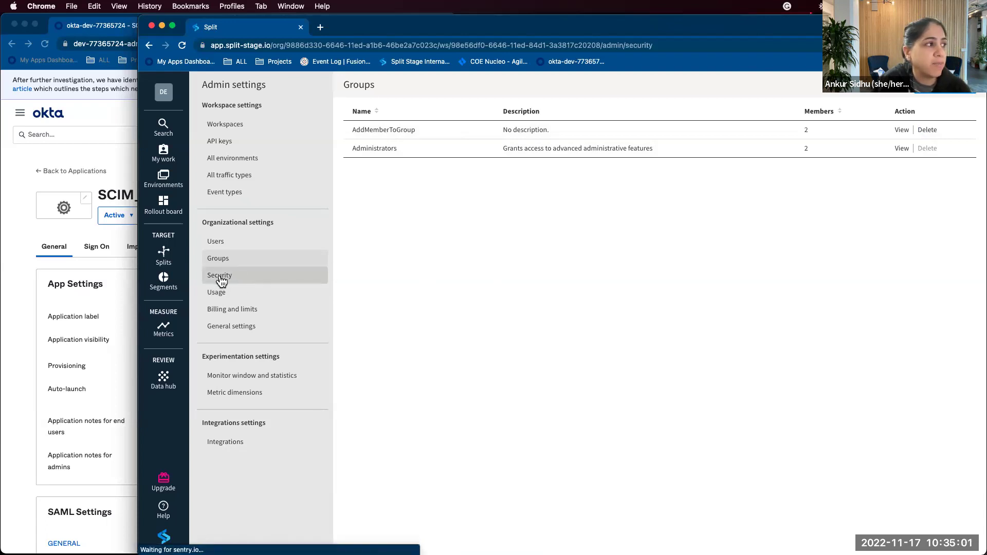
click(163, 94)
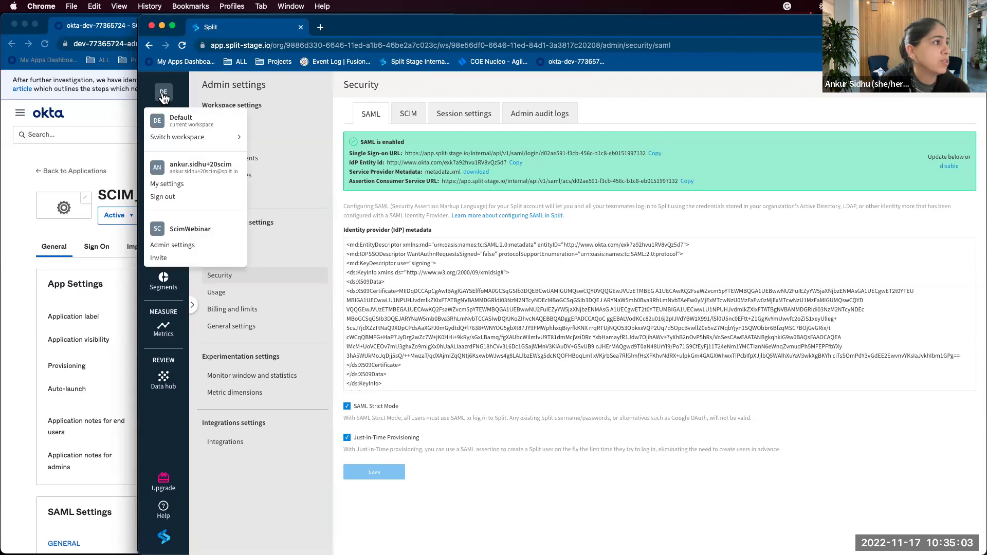
click(174, 245)
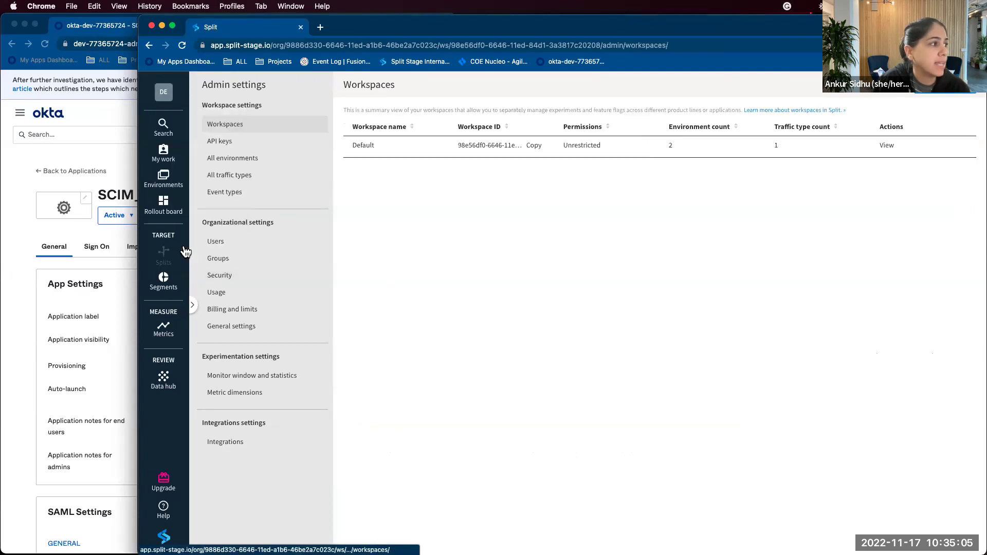
click(226, 278)
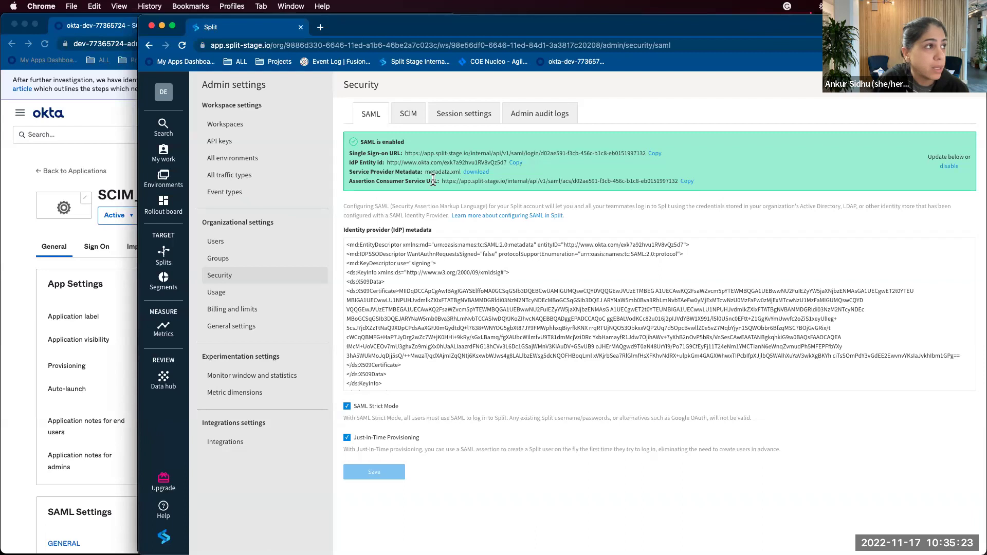
click(410, 119)
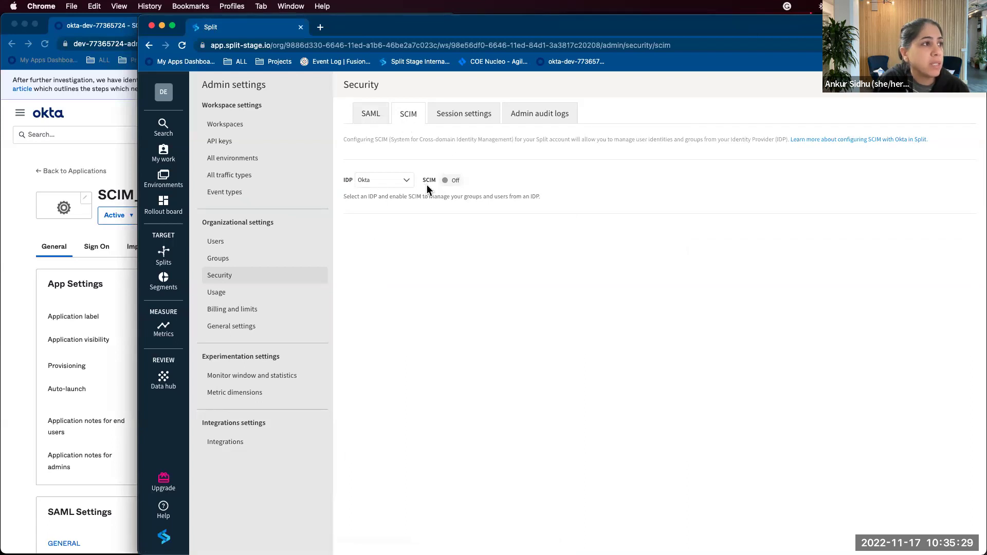
click(453, 184)
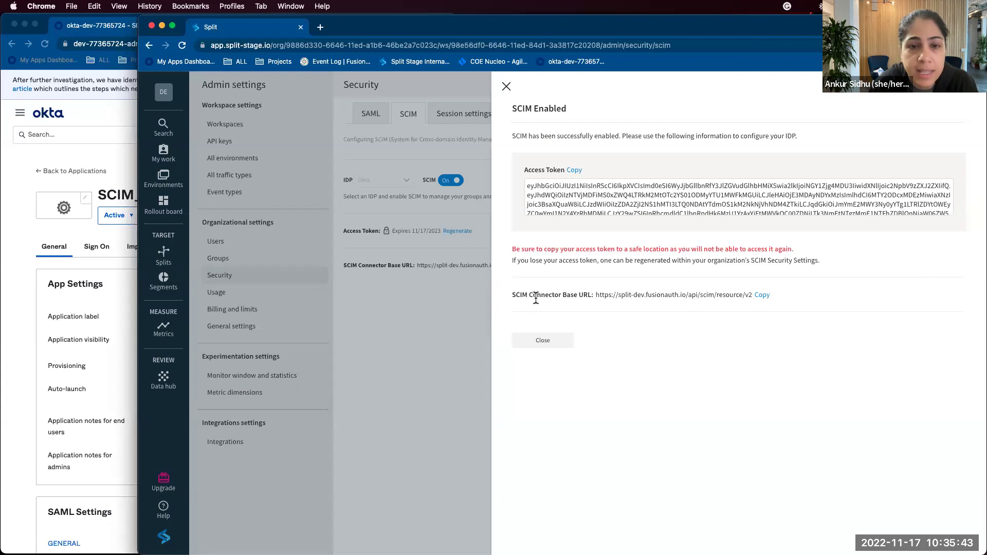
Shrink the Split window, switch to Okta and save the SCIM_Webinar_Nov17 app settings with SCIM provisioning enabled.
drag(138, 301, 458, 278)
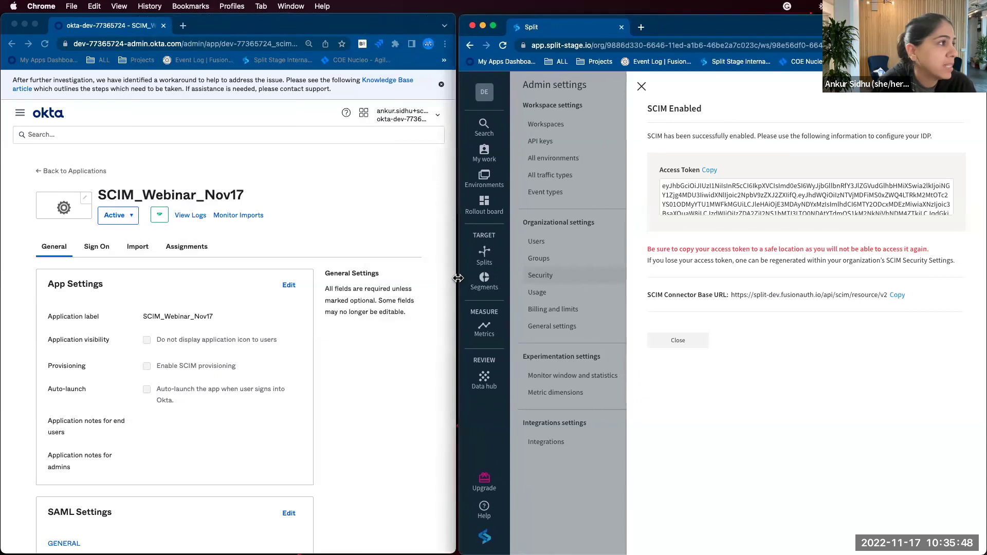
click(341, 208)
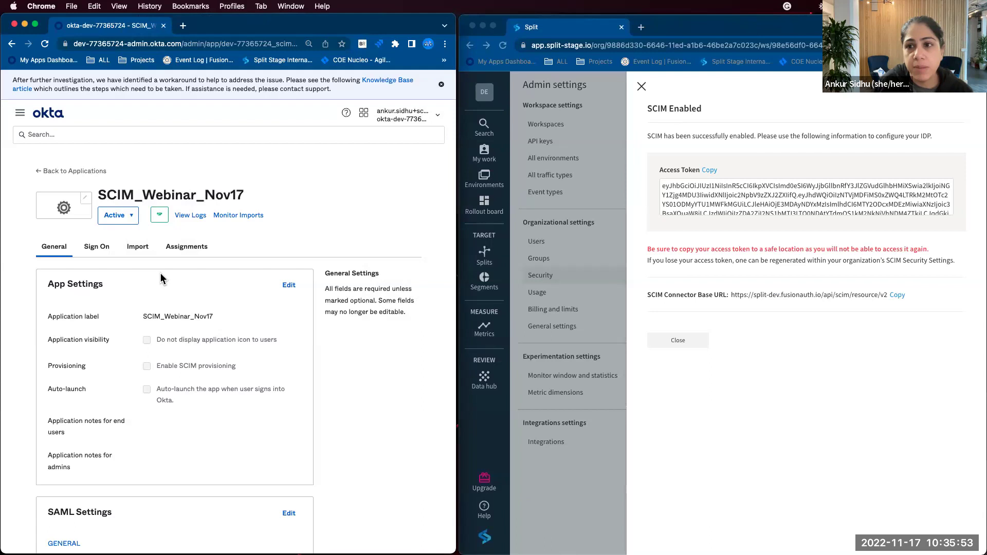
click(288, 285)
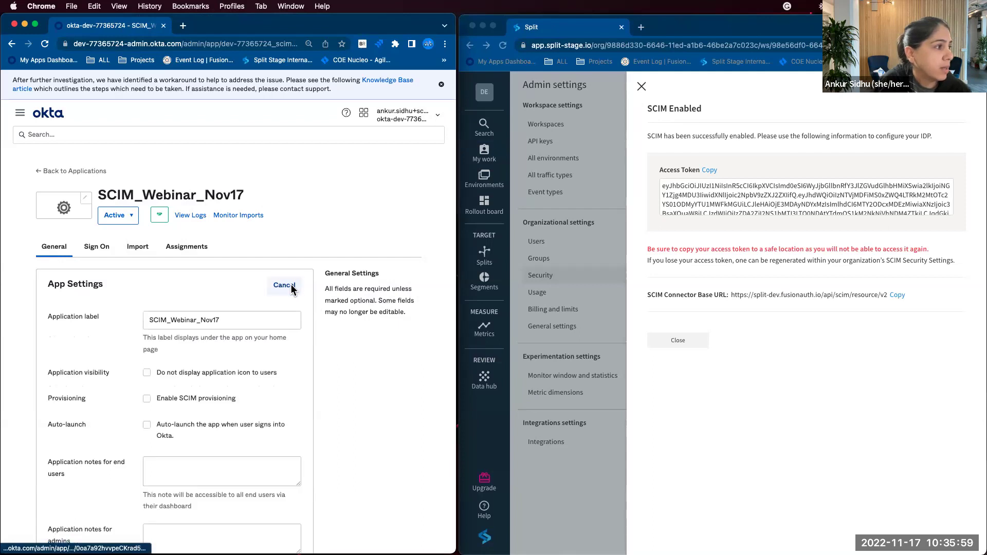
click(147, 399)
scroll(315, 409, down, 3)
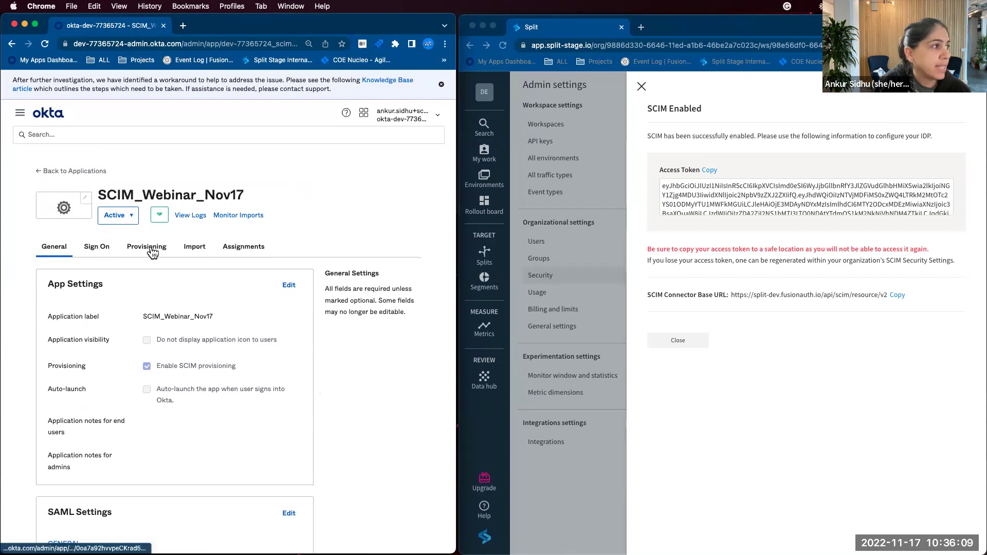
click(151, 249)
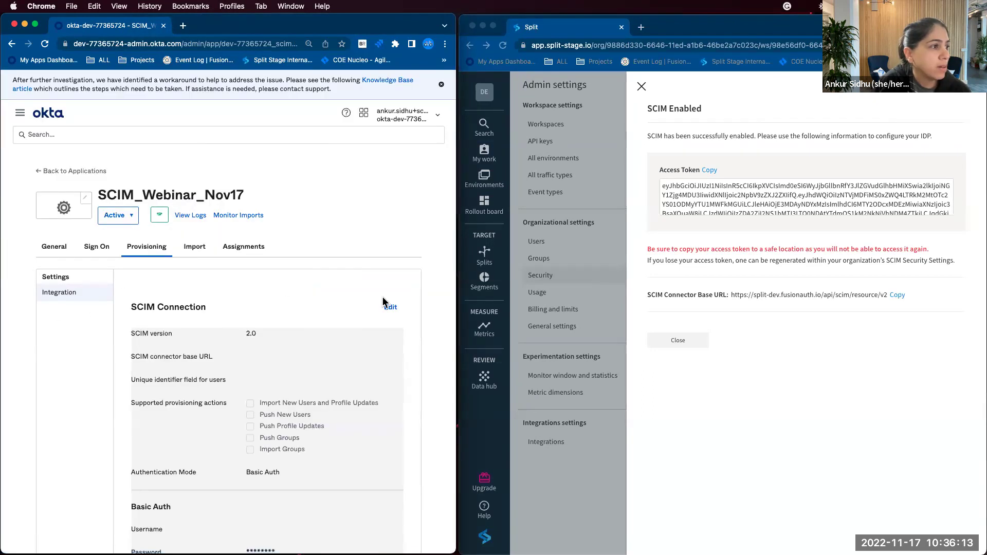
click(391, 308)
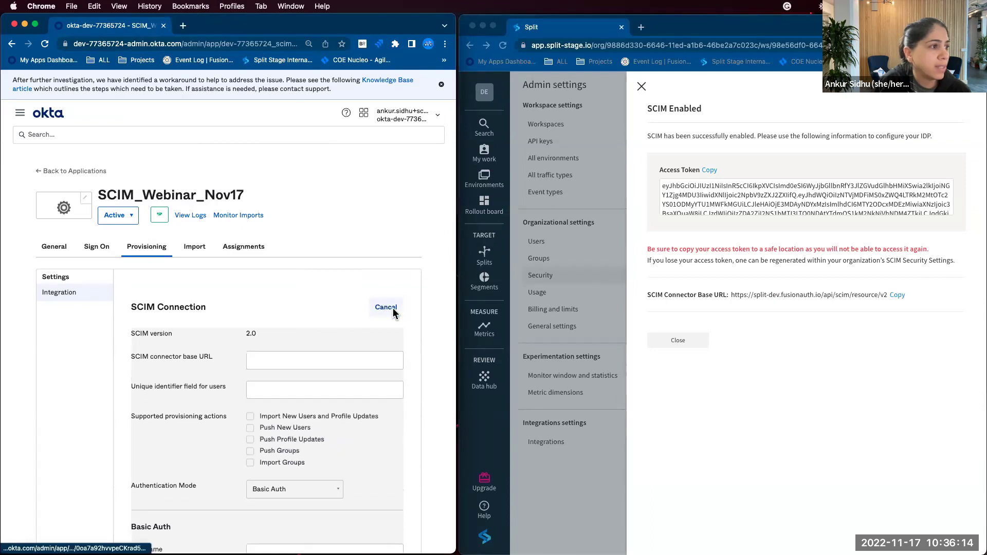
scroll(338, 313, down, 1)
scroll(338, 313, down, 2)
click(338, 314)
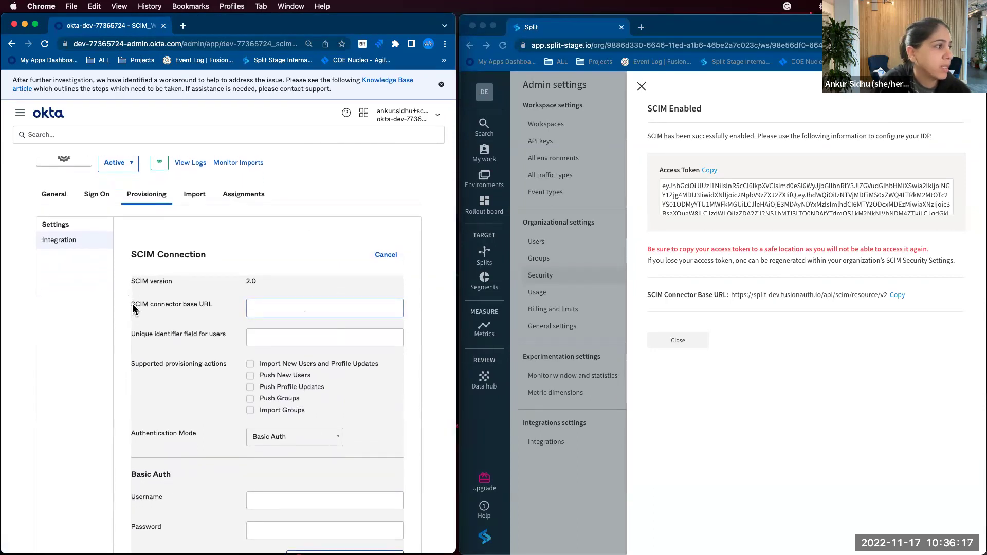
click(283, 305)
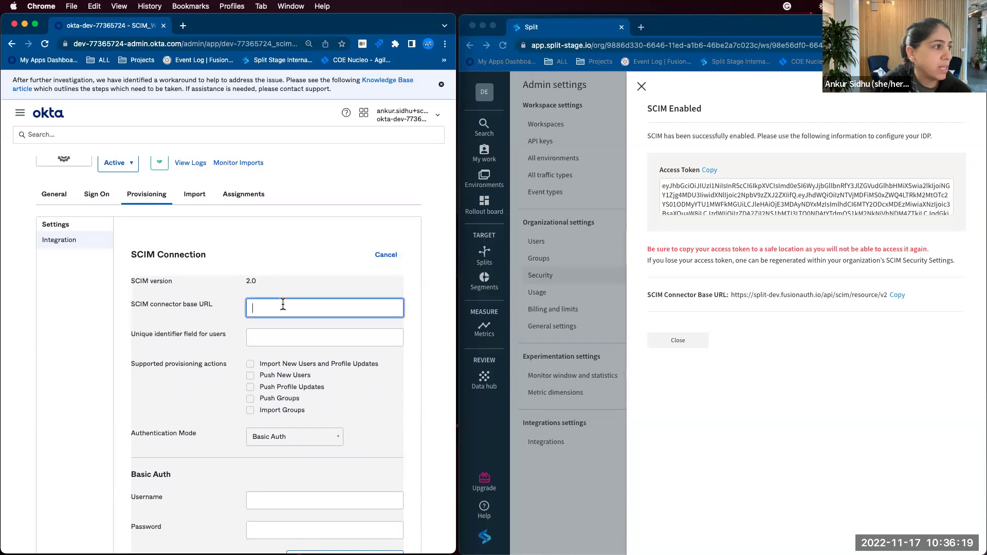
click(733, 277)
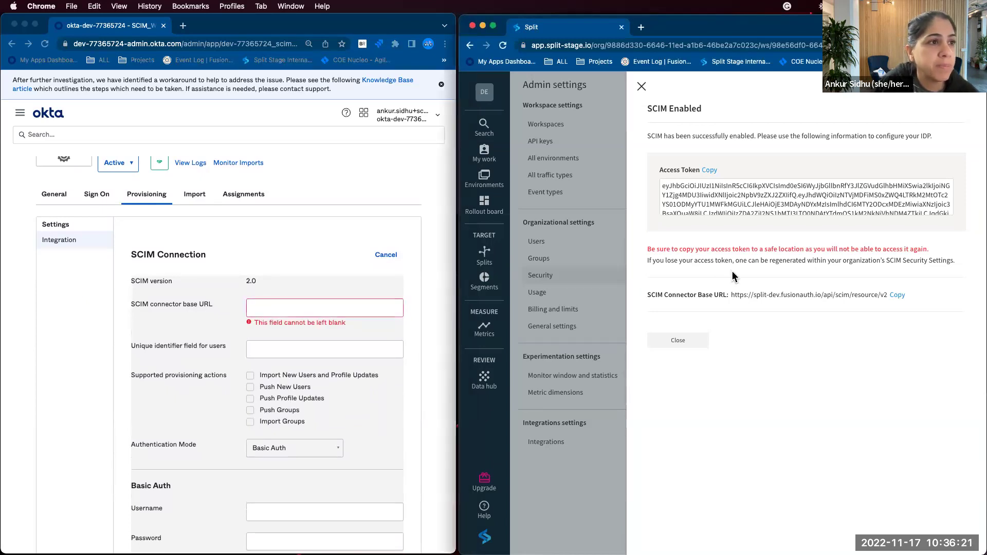
click(898, 295)
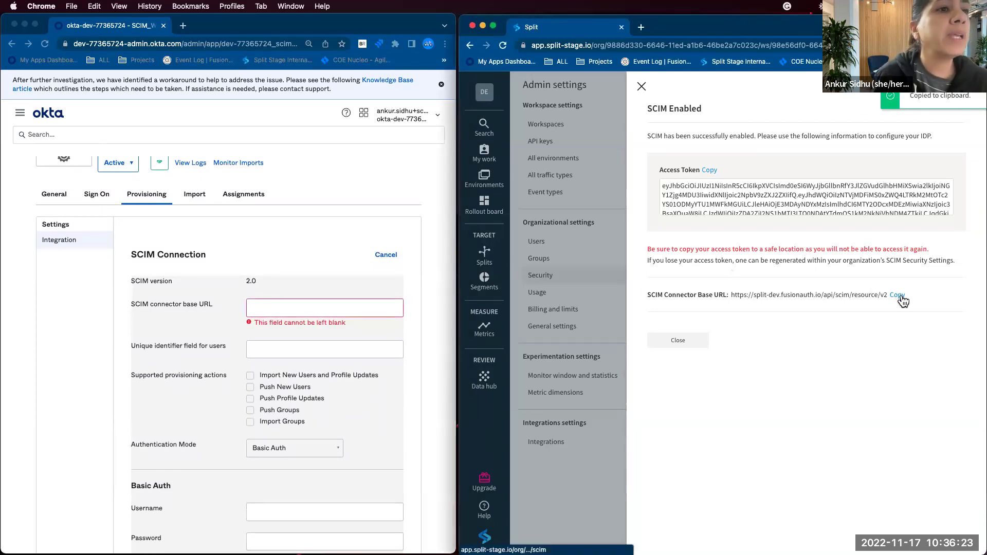
click(262, 313)
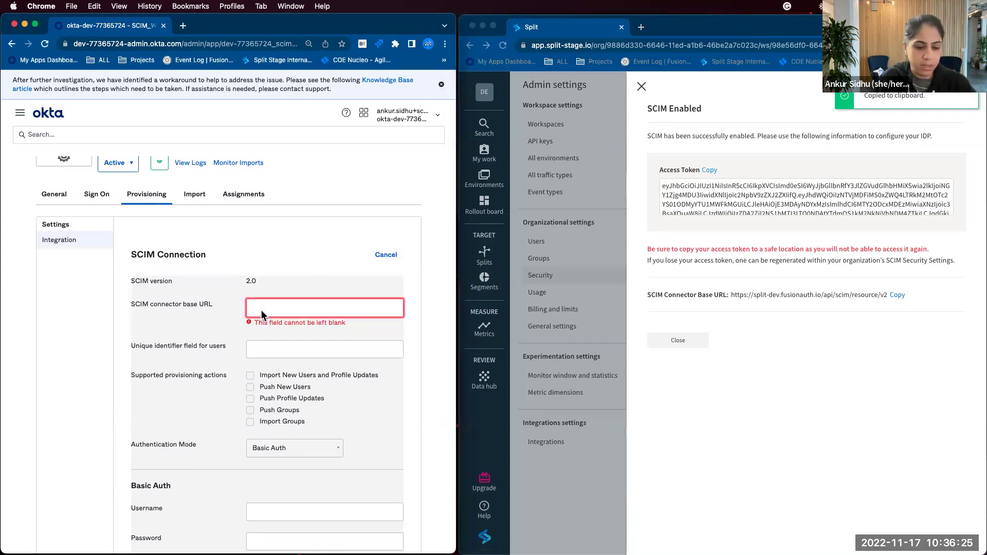
key(super+v)
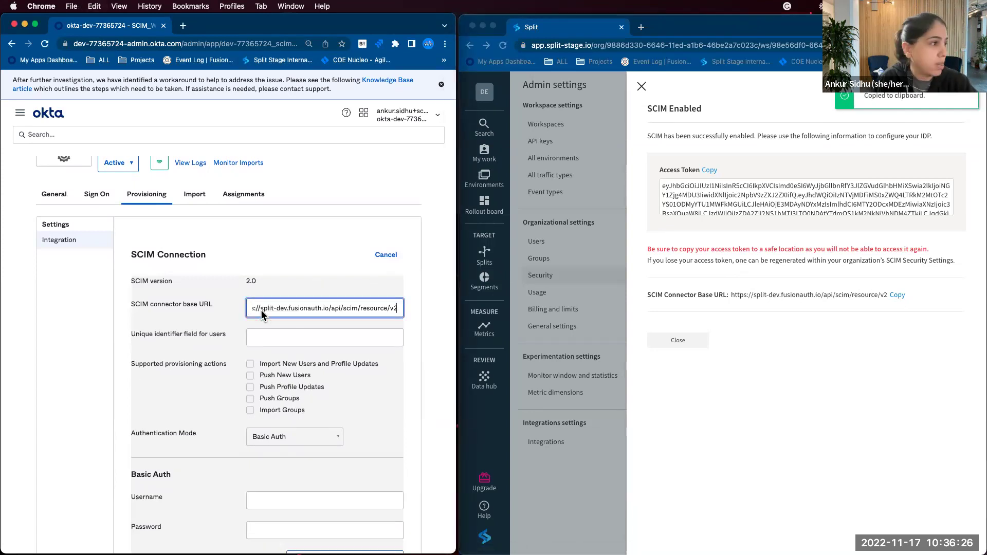
Set the unique identifier field for users to email and enable all five supported provisioning actions.
click(267, 337)
text(email)
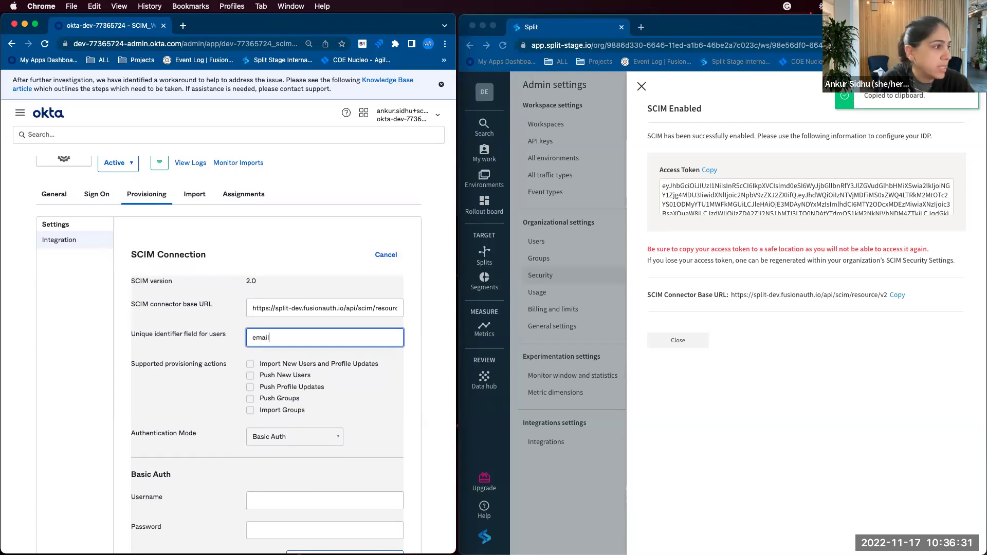
click(250, 364)
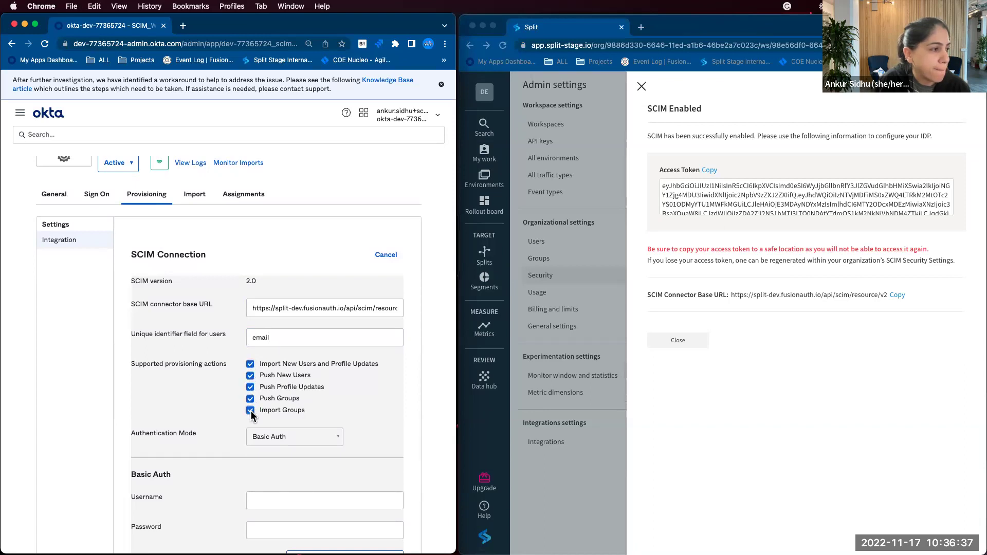
Set the authentication mode to HTTP Header and paste Split's SCIM access token as the bearer authorization token.
click(314, 437)
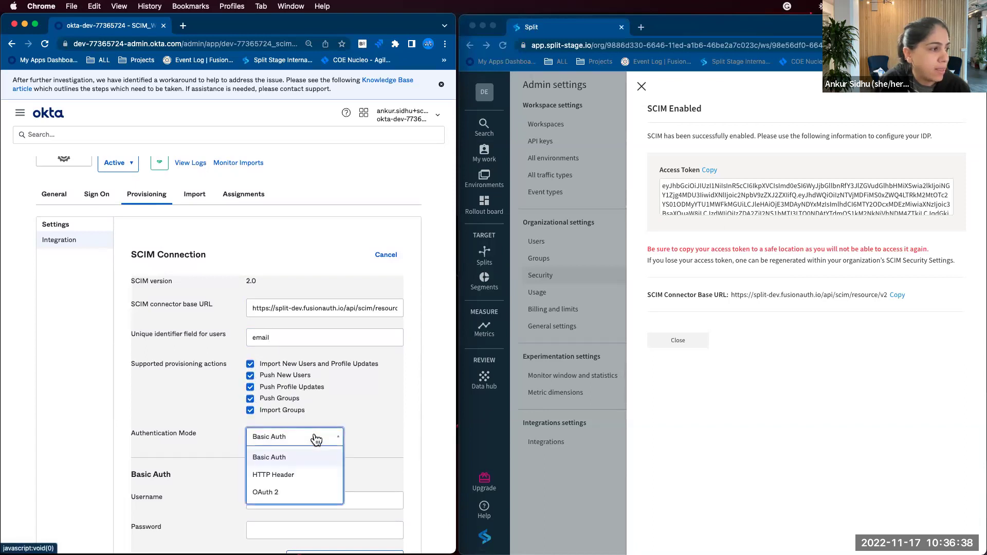
click(286, 476)
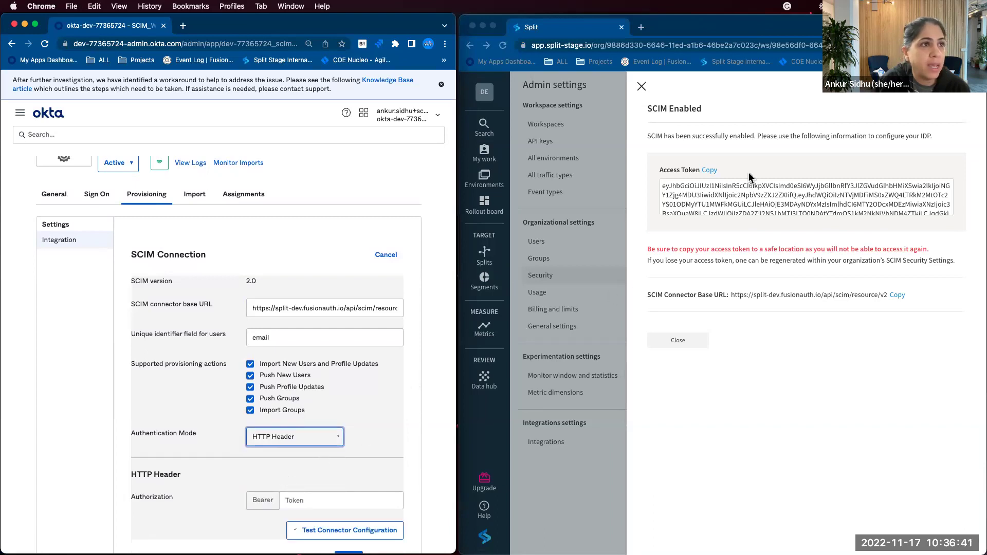
scroll(287, 477, down, 3)
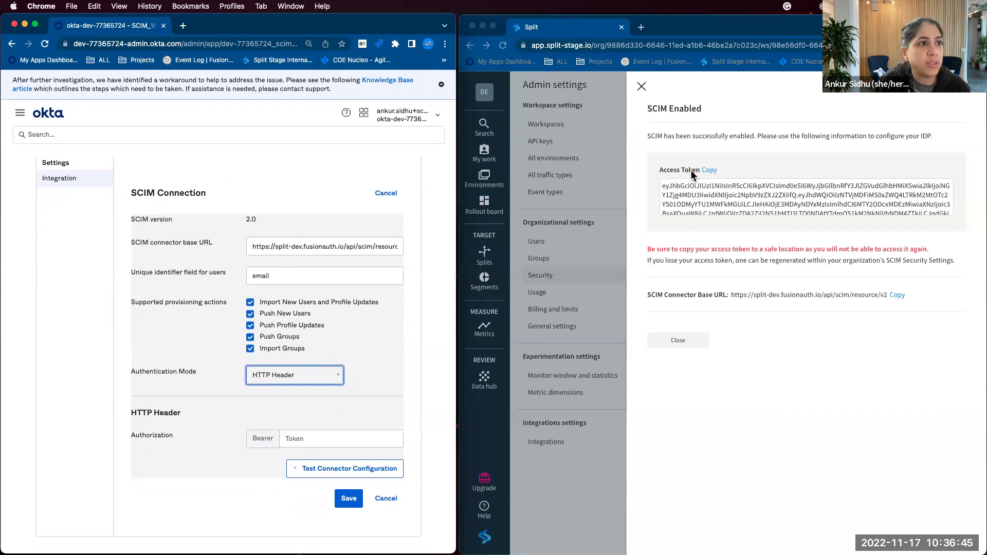
click(710, 169)
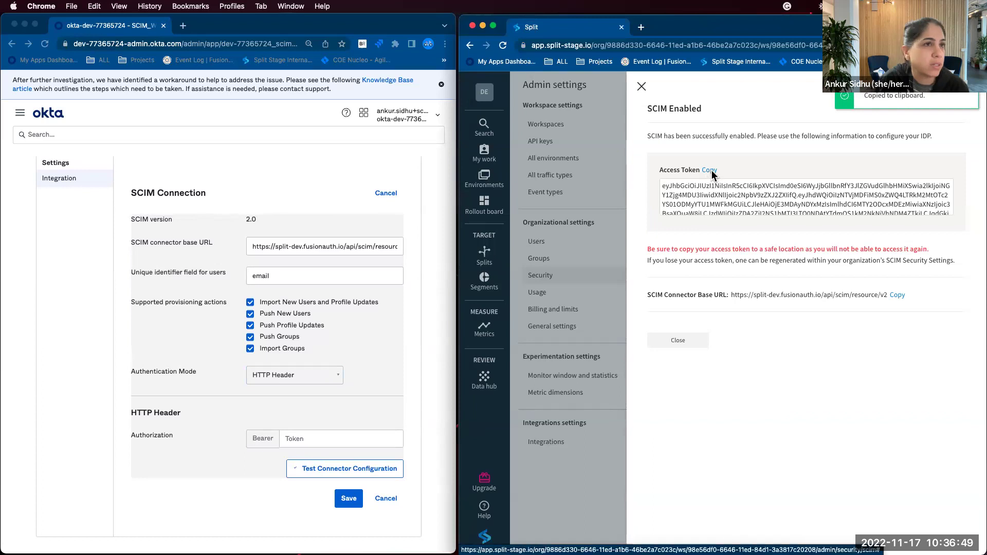
click(305, 458)
click(298, 438)
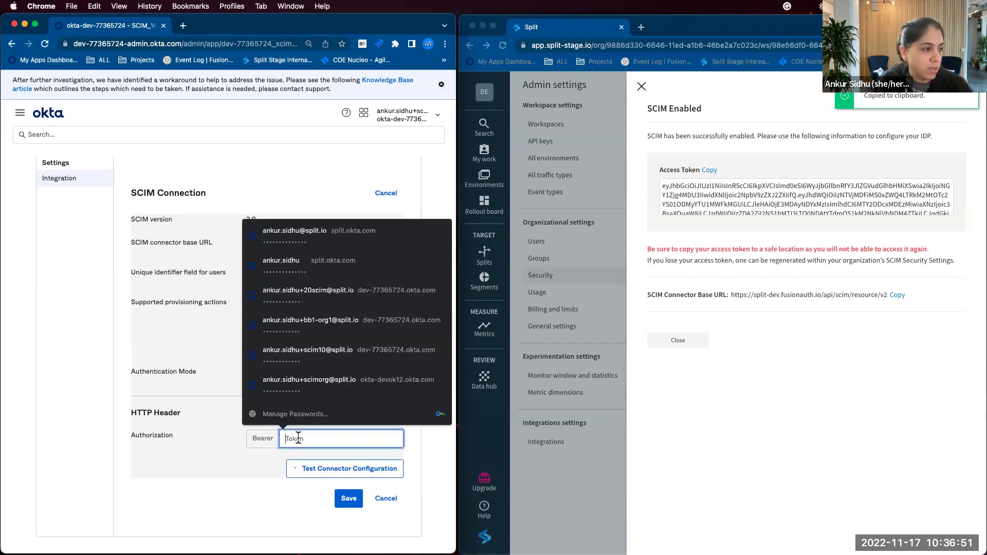
key(cmd+v)
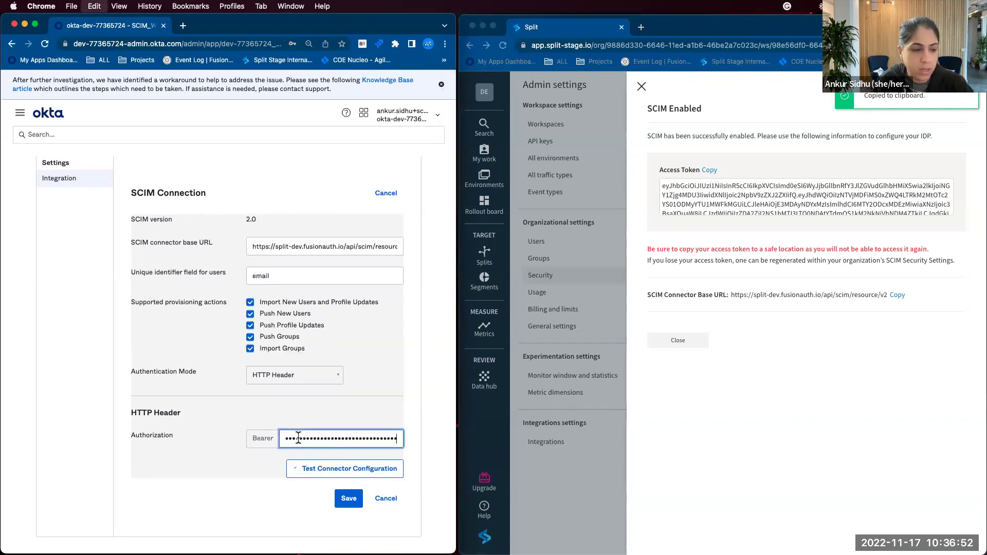
Test the connector configuration and save the SCIM connection.
click(343, 470)
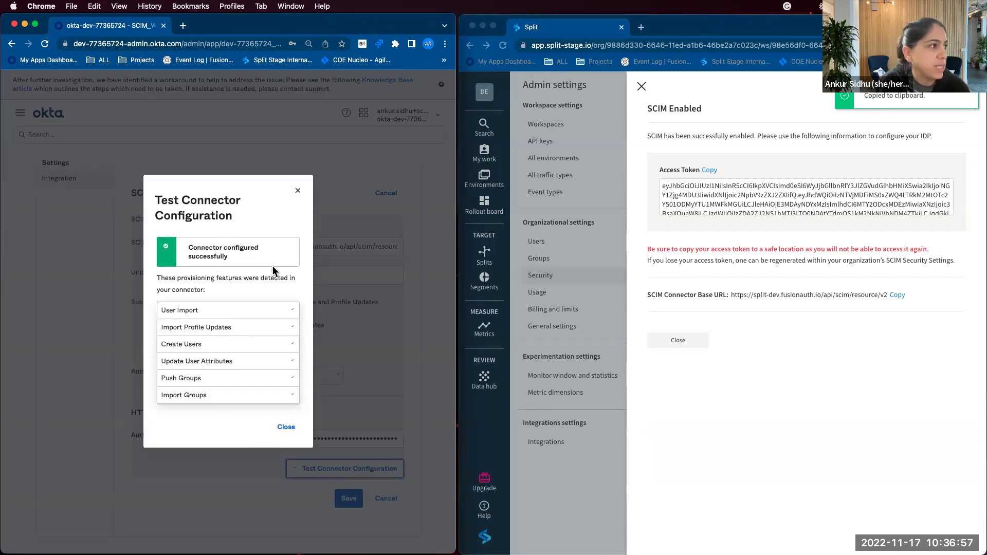
click(286, 426)
click(350, 498)
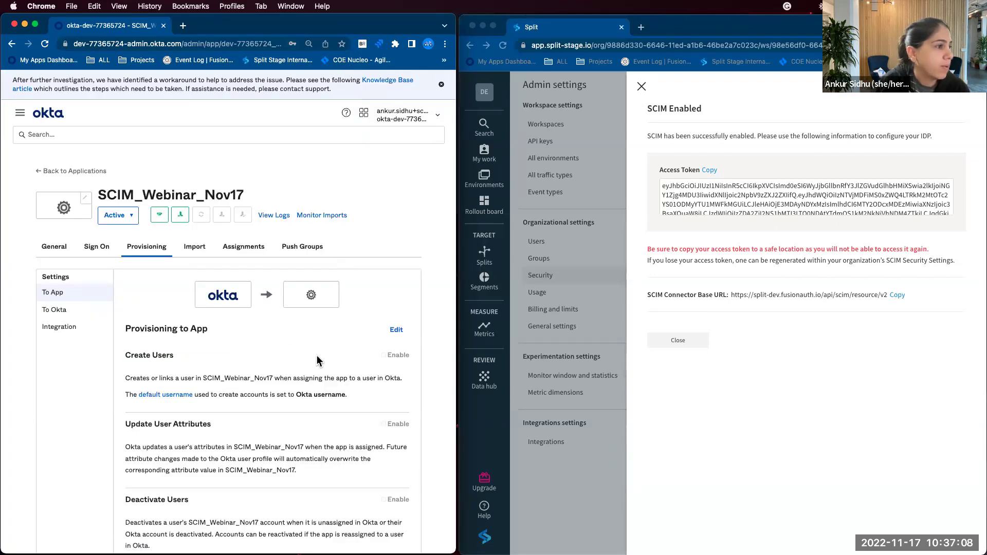
Enable Create Users, Update User Attributes and Deactivate Users for provisioning to the app, and save the settings.
scroll(317, 356, down, 2)
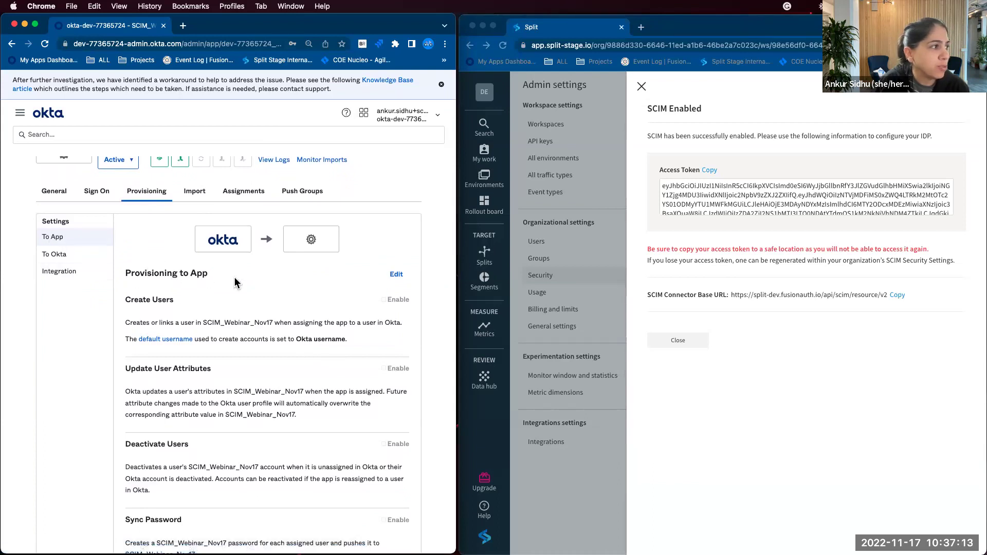
click(397, 276)
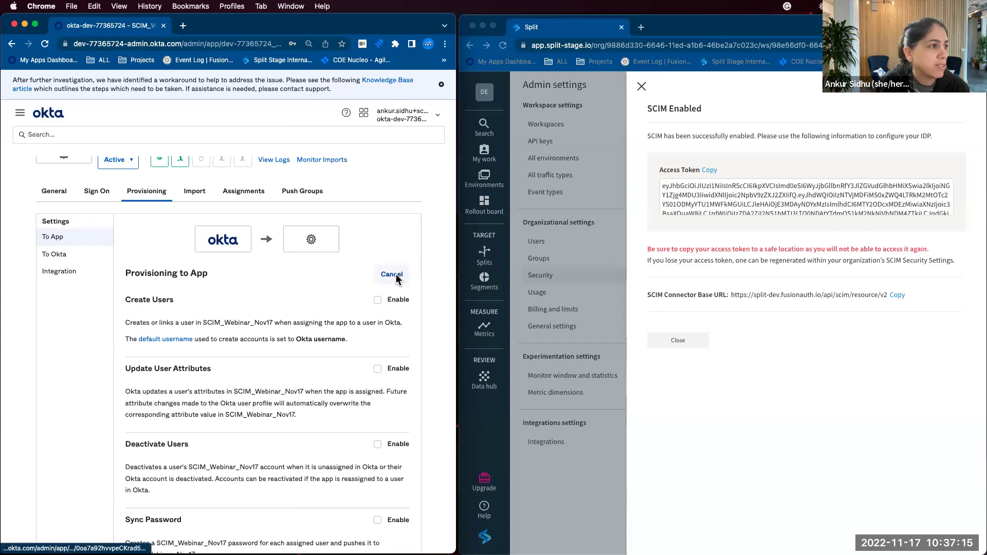
scroll(317, 274, down, 1)
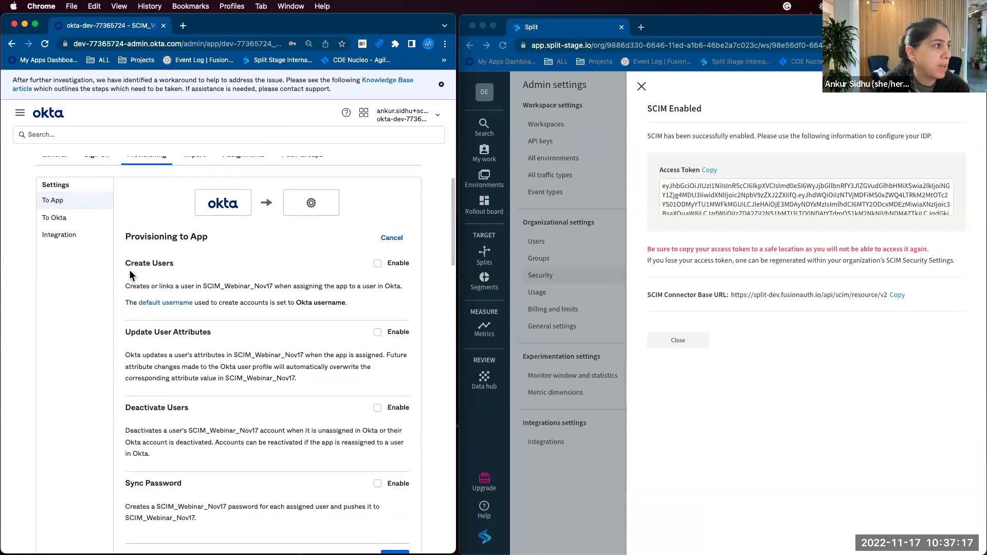
click(378, 265)
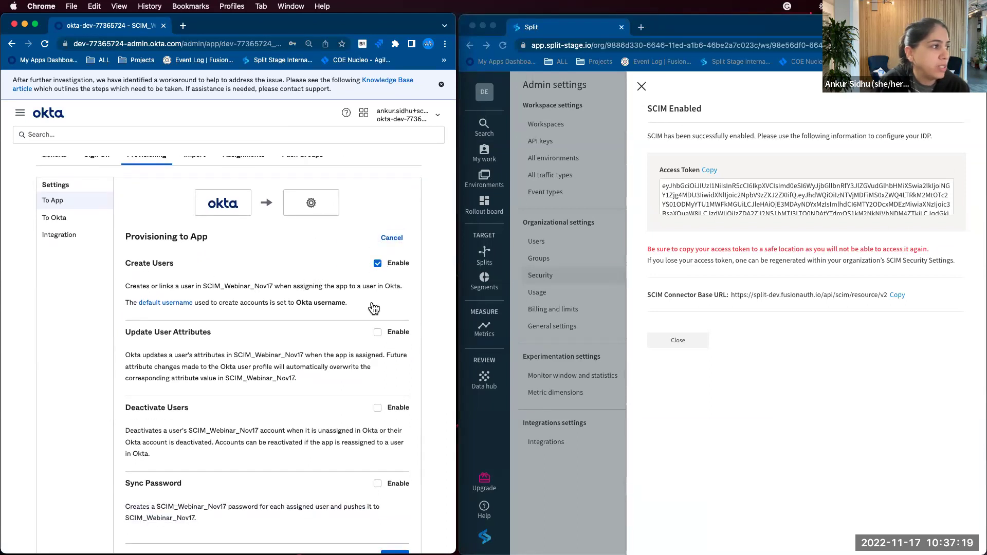
scroll(358, 381, down, 2)
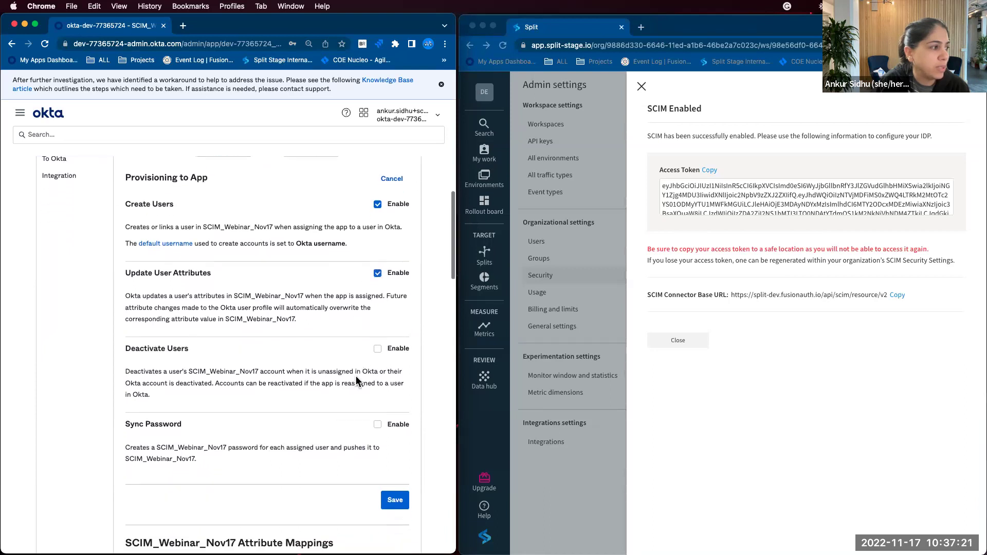
click(378, 350)
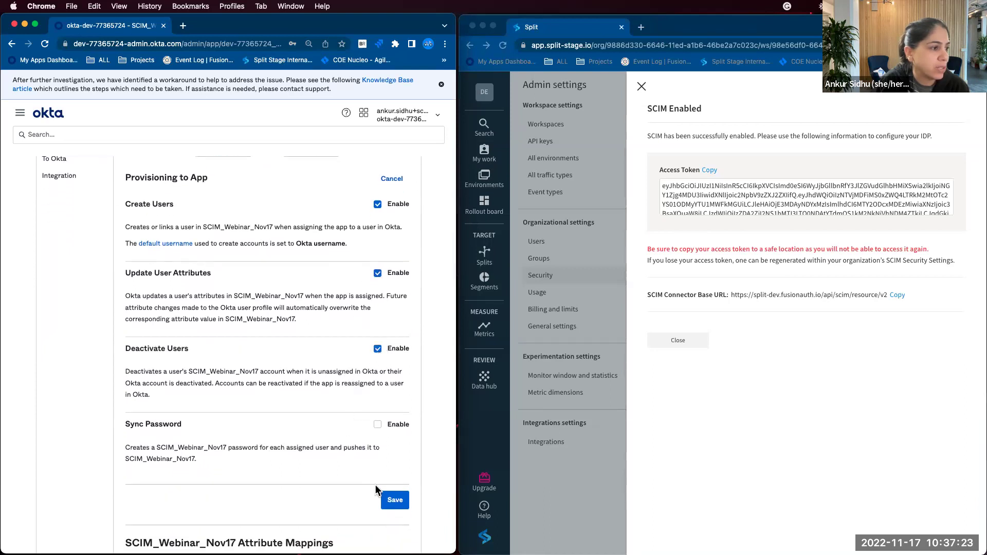
click(391, 500)
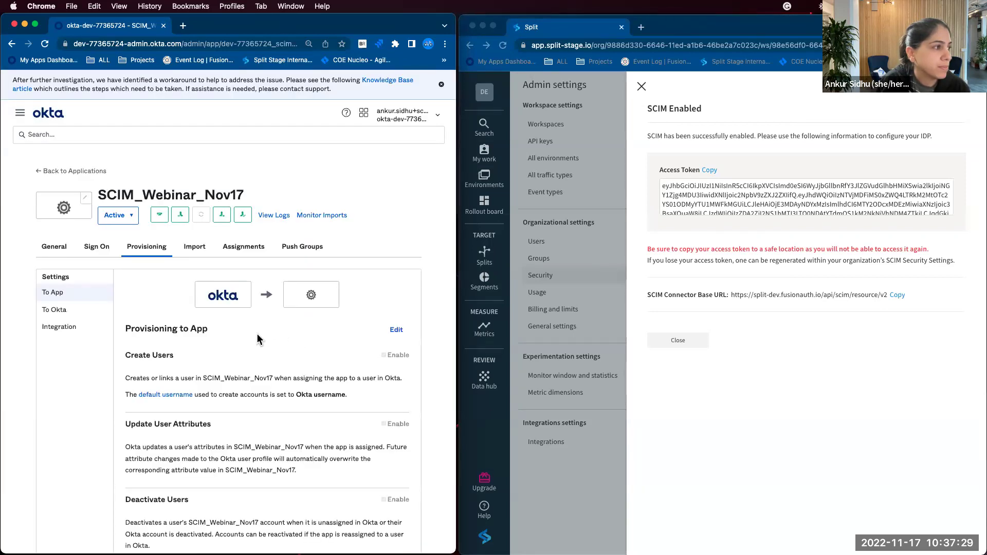
In the app's Group Push Settings, turn off renaming app groups to match the group name in Okta and save.
scroll(302, 345, down, 1)
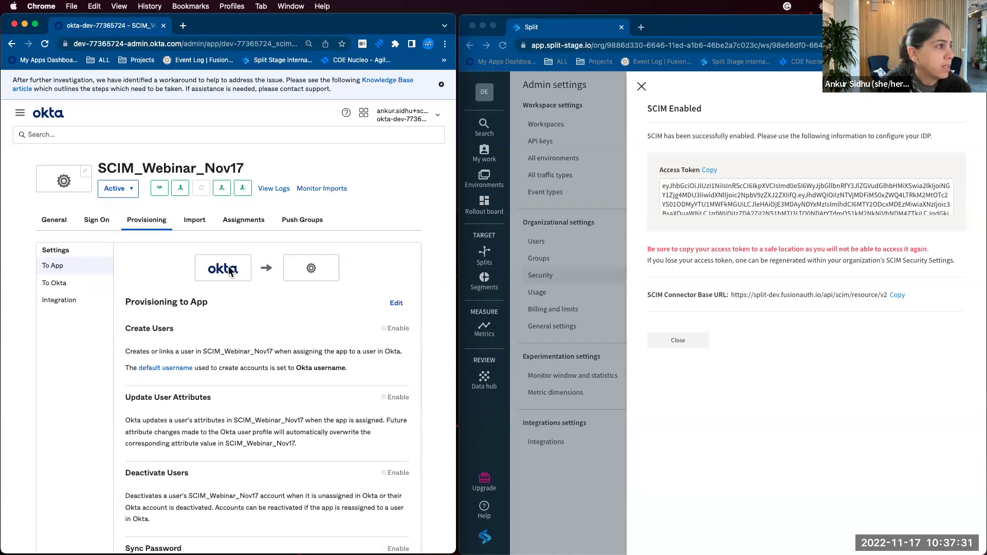
click(305, 224)
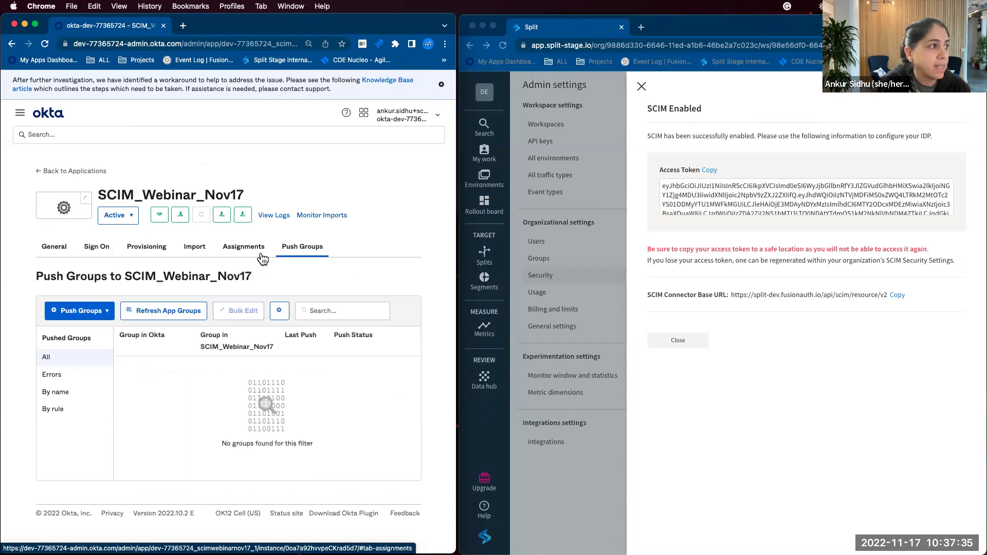
click(281, 312)
click(213, 306)
click(214, 305)
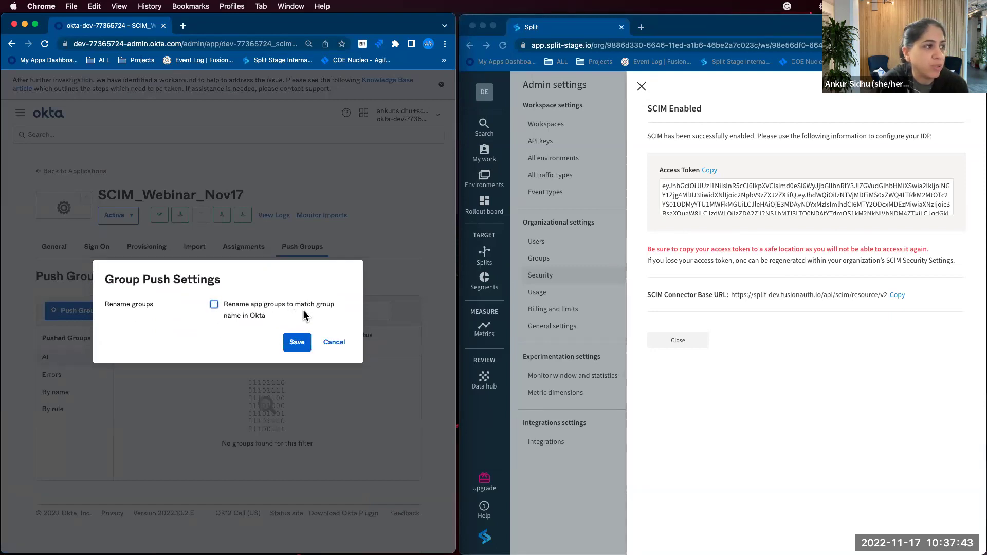
click(298, 346)
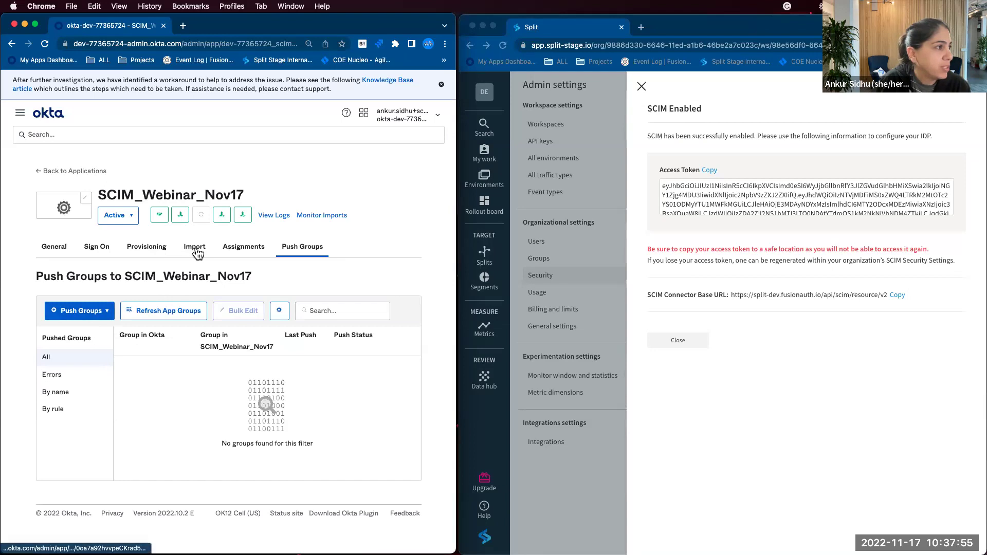
Check the error on the first assigned person and provision the users who were assigned before provisioning was enabled.
click(244, 251)
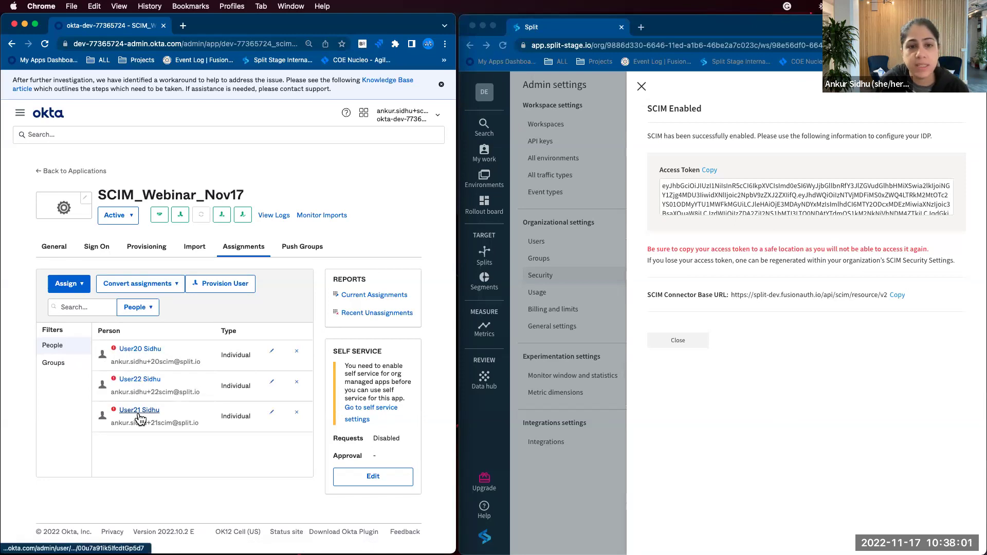
click(114, 350)
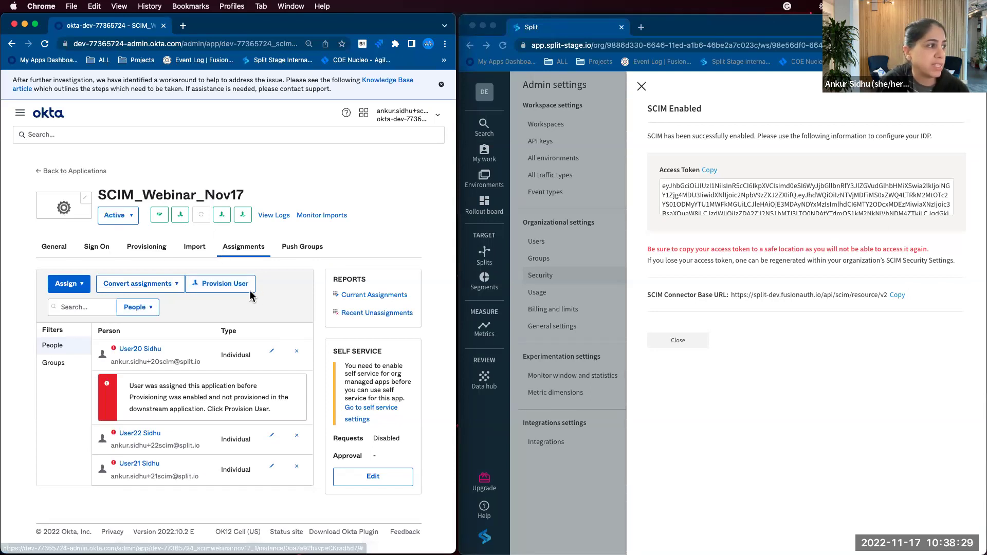
click(226, 291)
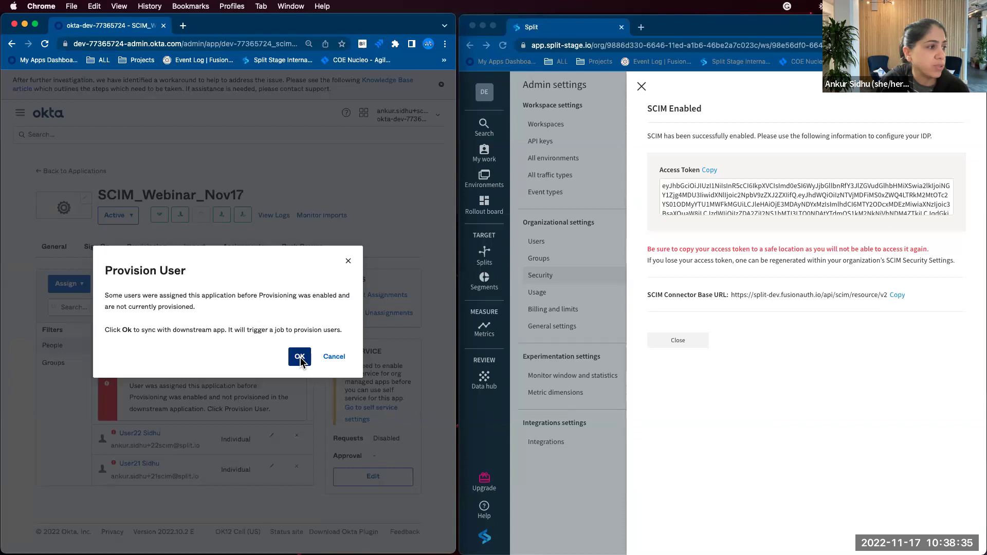
click(300, 358)
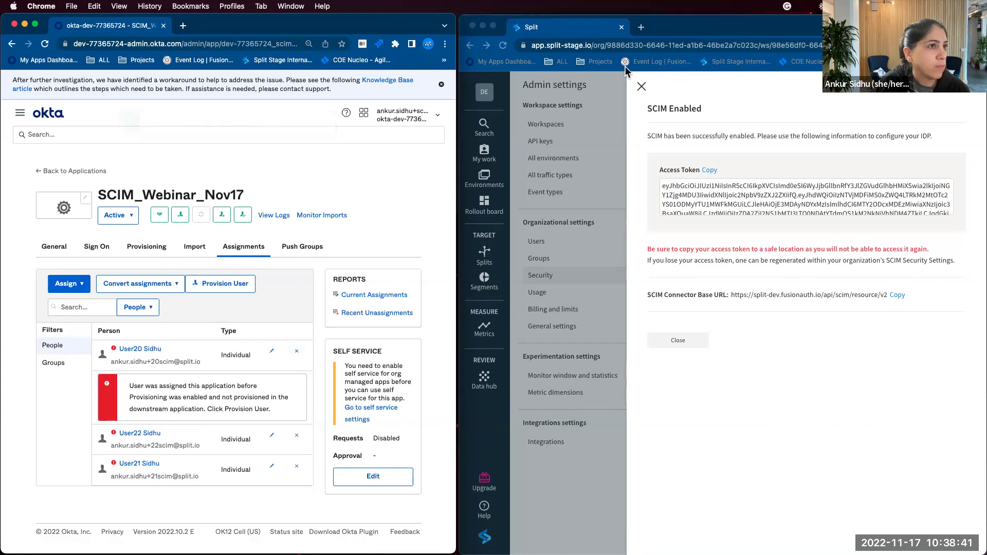
Switch to Split, close the SCIM Enabled details and open the organization's Users list.
click(674, 341)
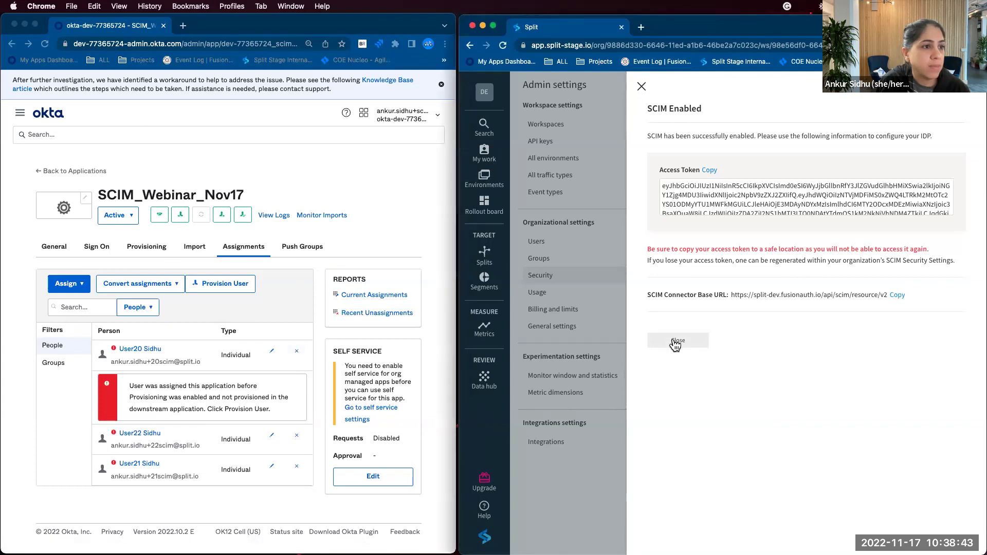
click(676, 343)
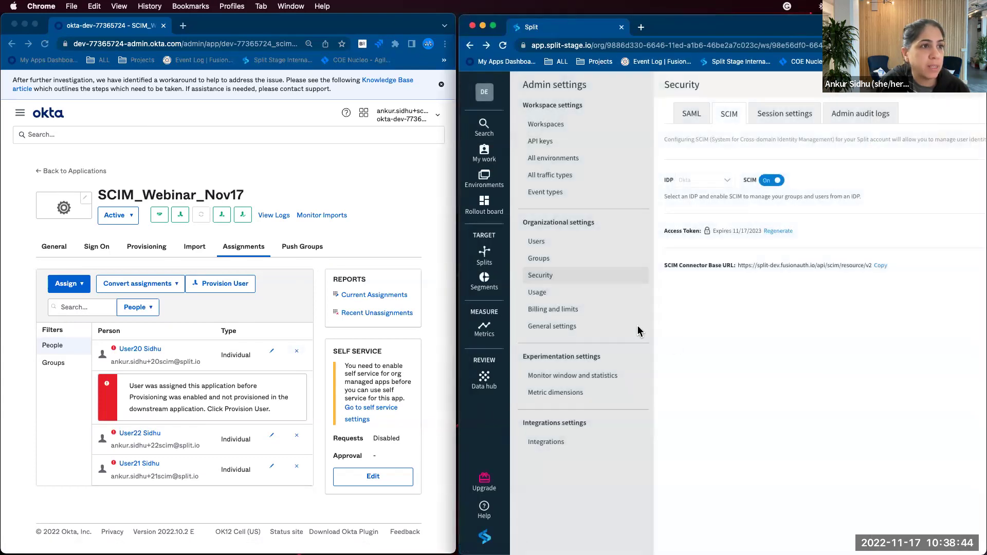
click(538, 244)
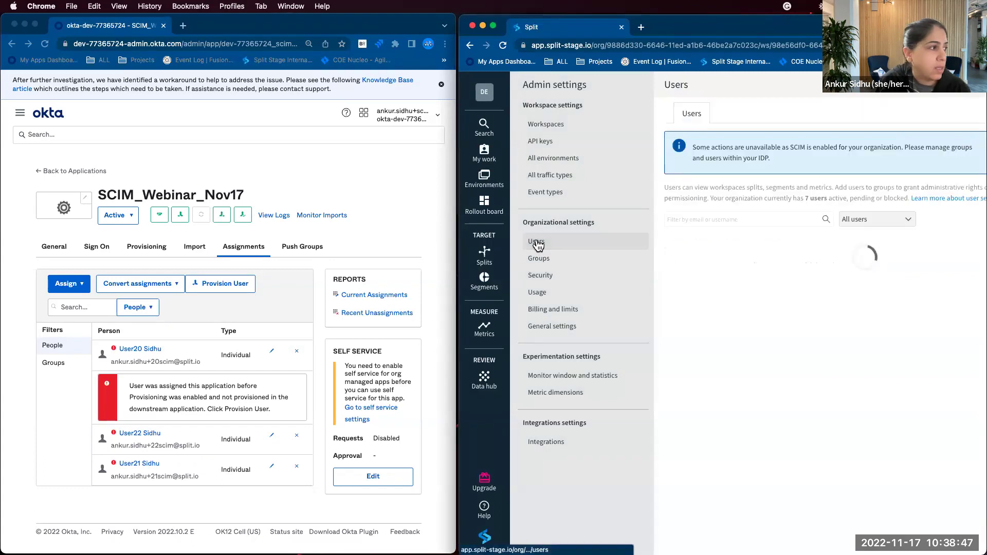
Reload the app's assignments page in Okta and widen the Split window to show the full Users table.
click(211, 45)
key(Return)
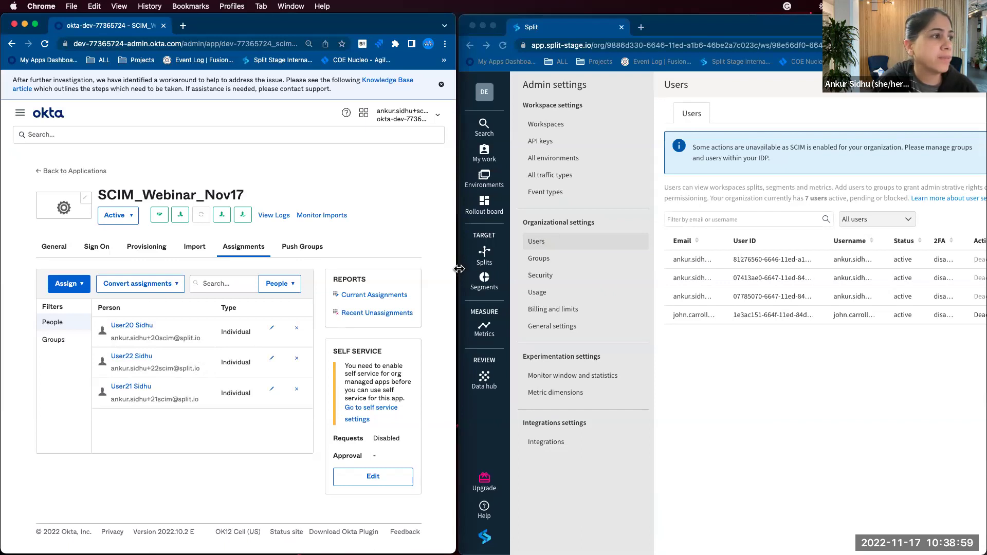
drag(459, 267, 177, 310)
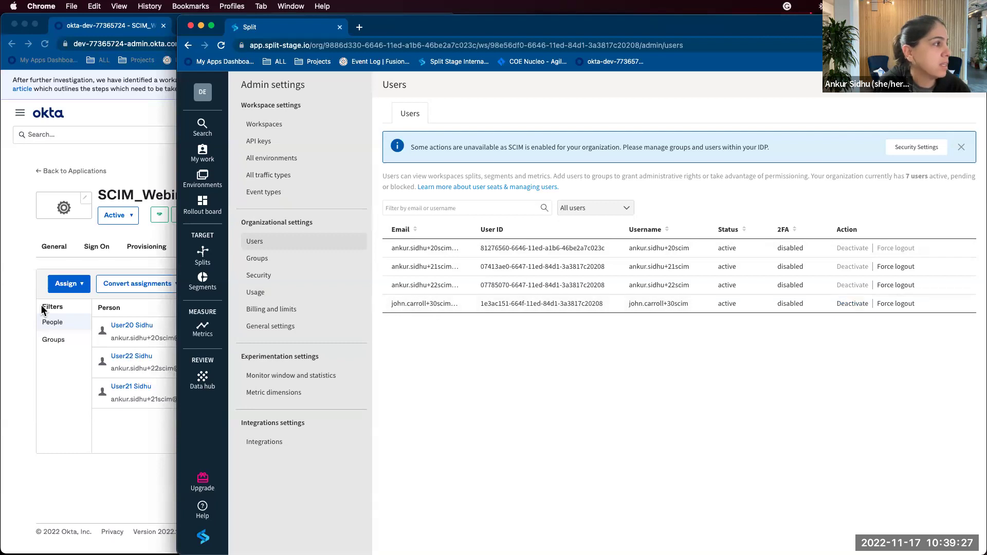
In Okta, assign SCIM_Webinar_Nov17 to a new person found by searching for the first name, keeping the default profile attributes.
click(54, 248)
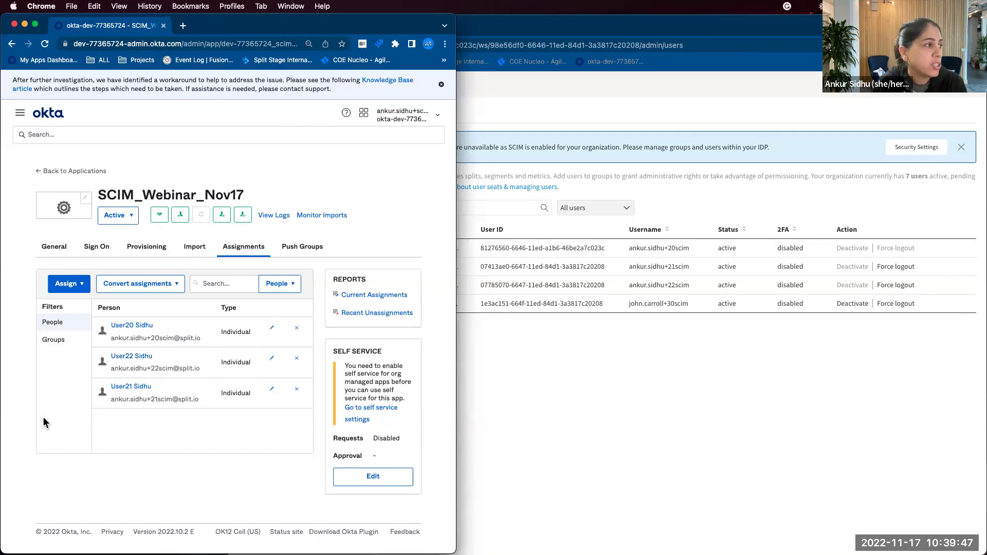
click(81, 288)
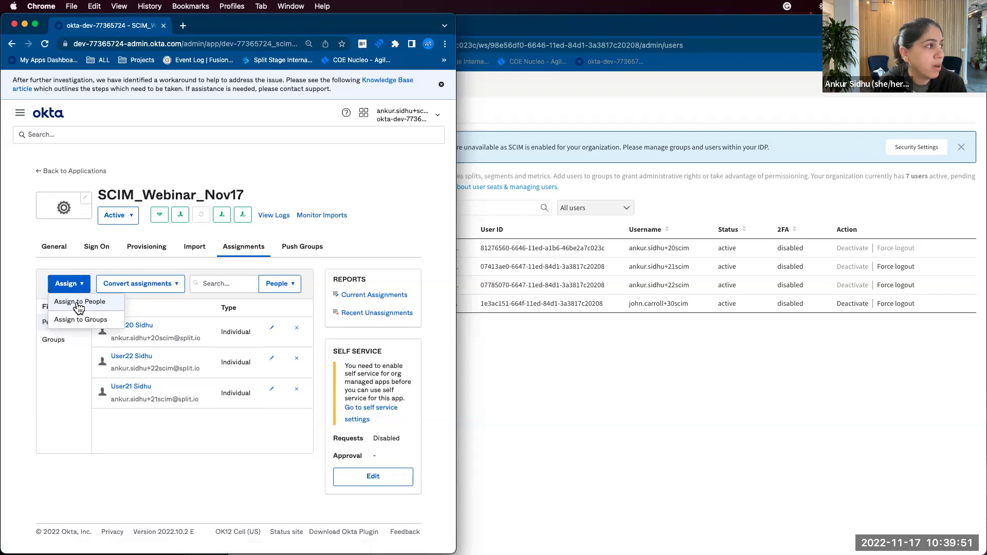
click(79, 305)
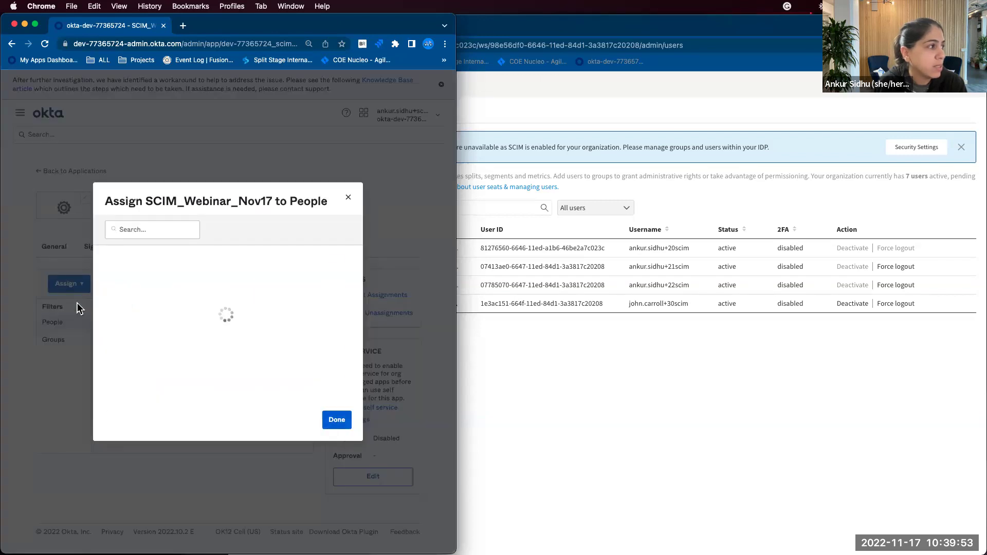
click(131, 117)
text(trish)
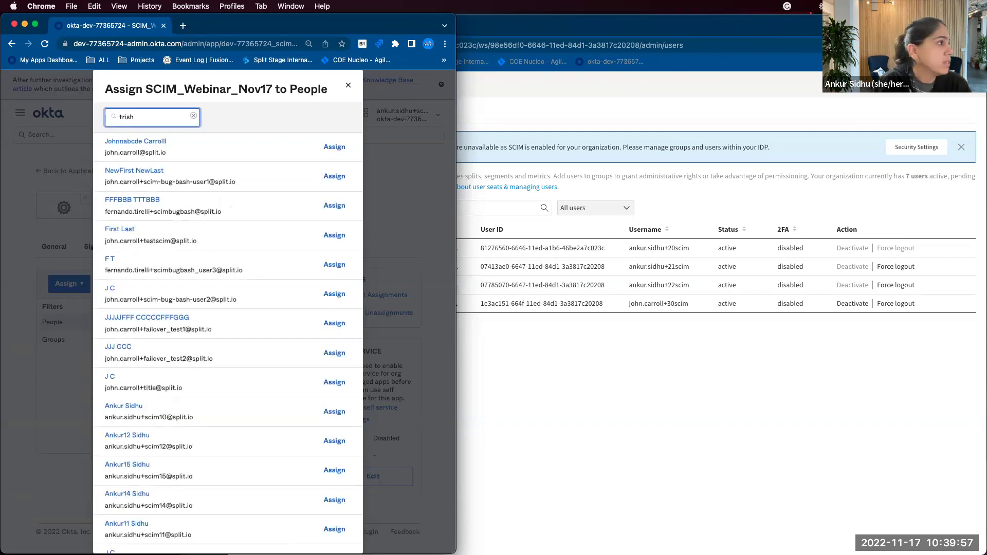
click(340, 261)
scroll(273, 468, down, 7)
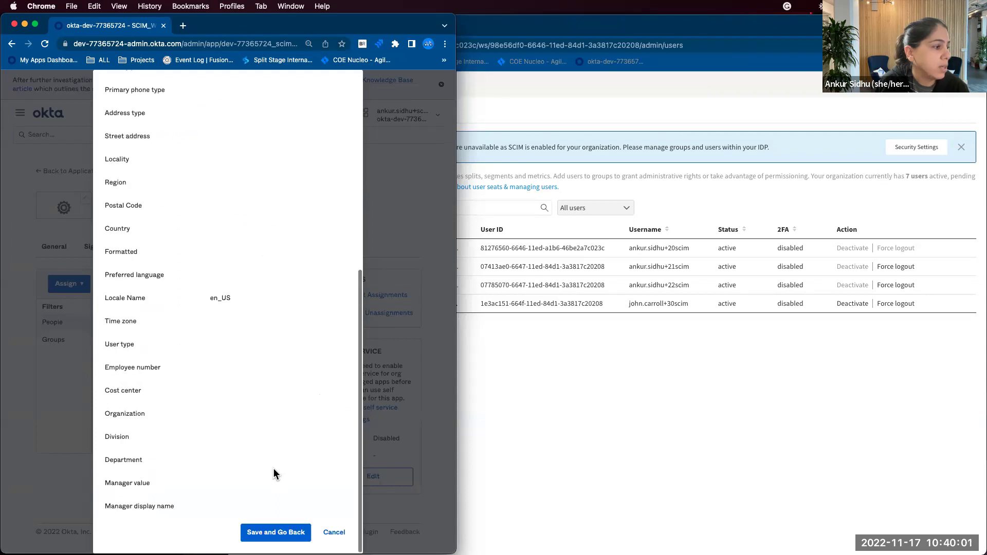
click(276, 532)
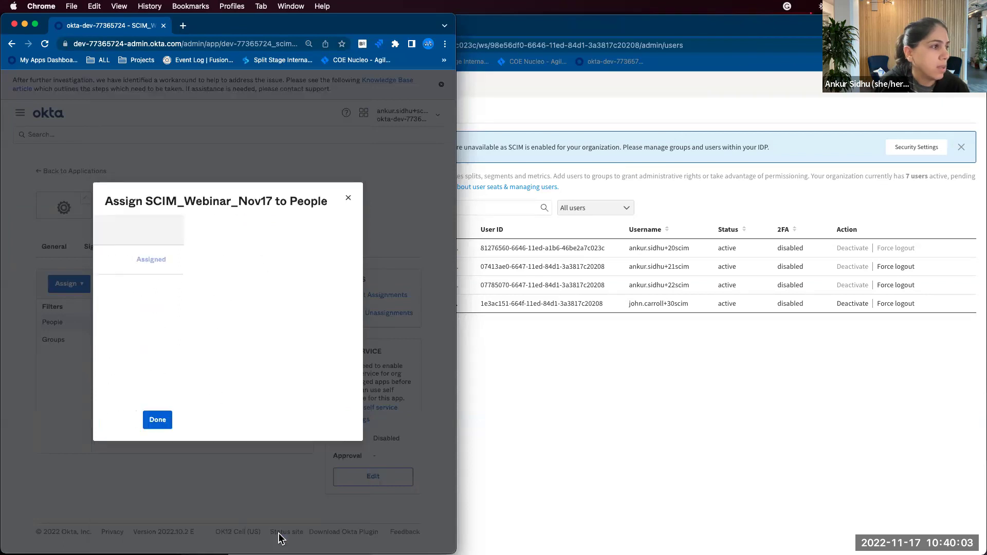
click(337, 420)
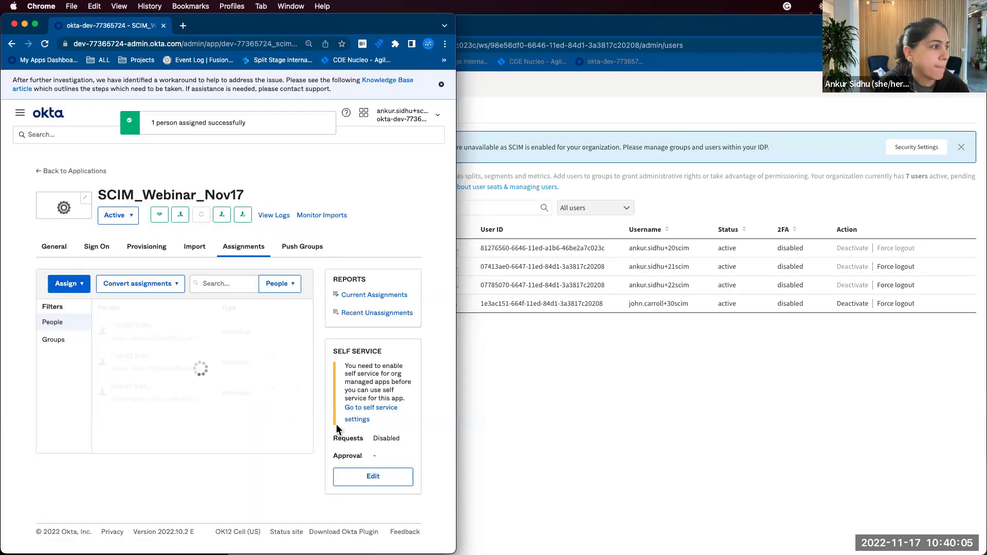
Switch back to Split and reload the Users list to check for the newly assigned person.
click(516, 376)
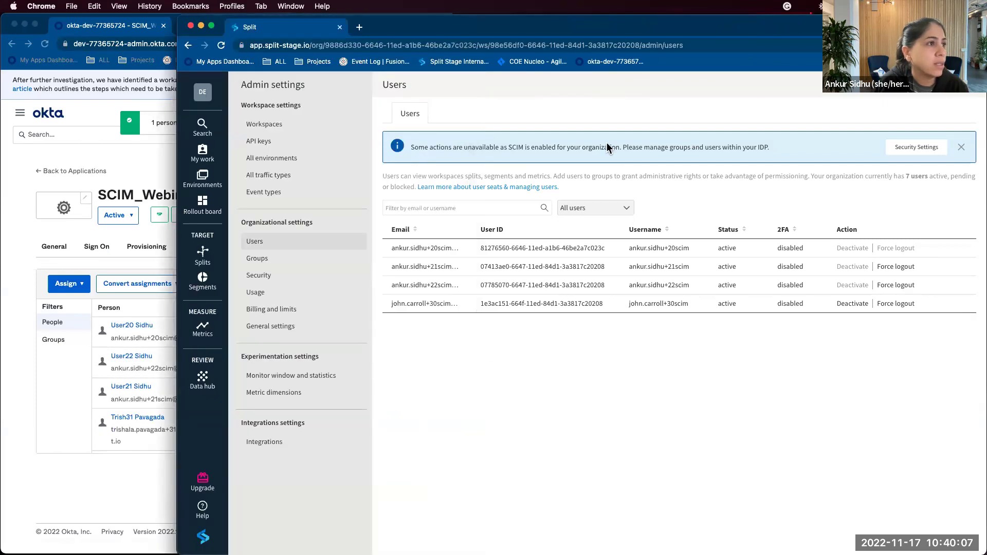
click(707, 45)
key(Return)
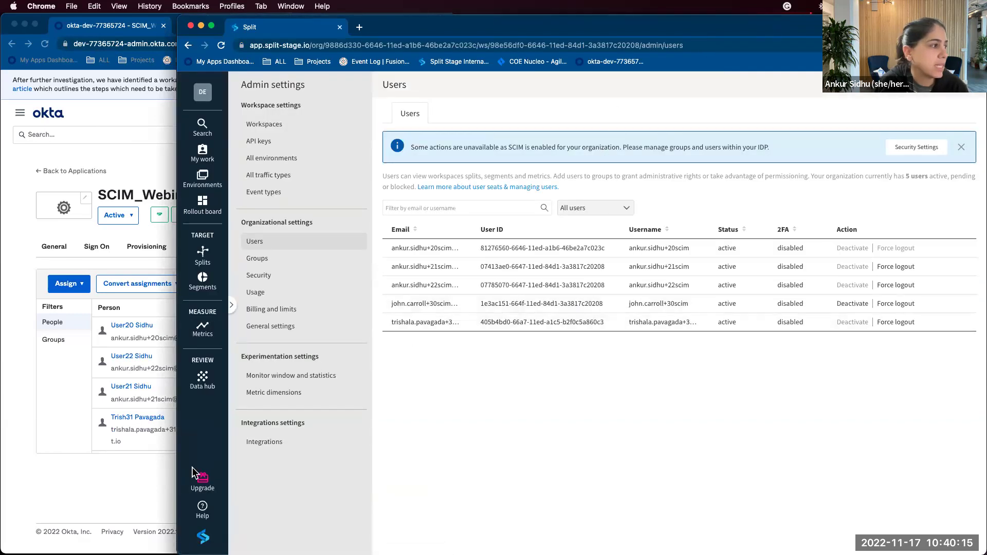
Open the app's Push Groups page in Okta, and examine the members of Split's Administrators and AddMemberToGroup groups.
click(125, 474)
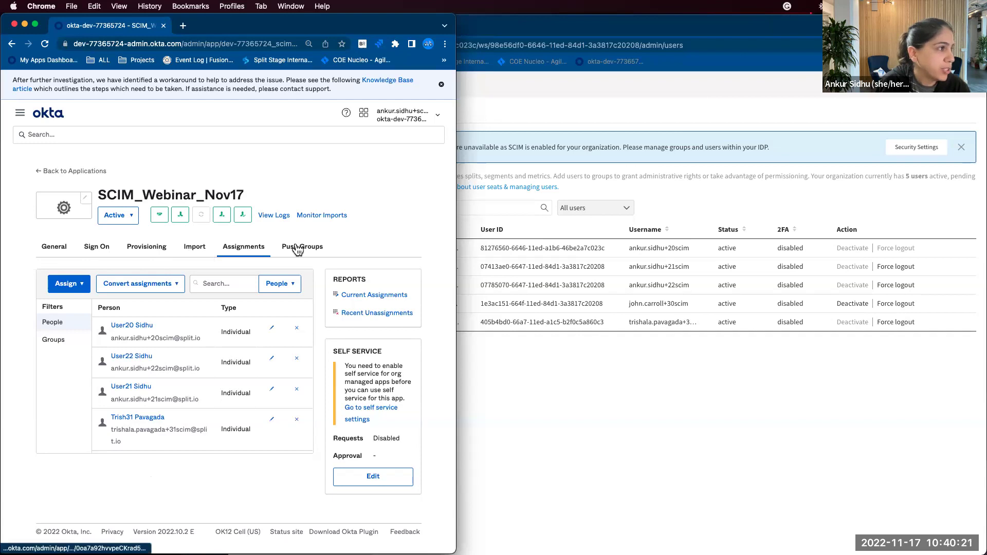
click(312, 250)
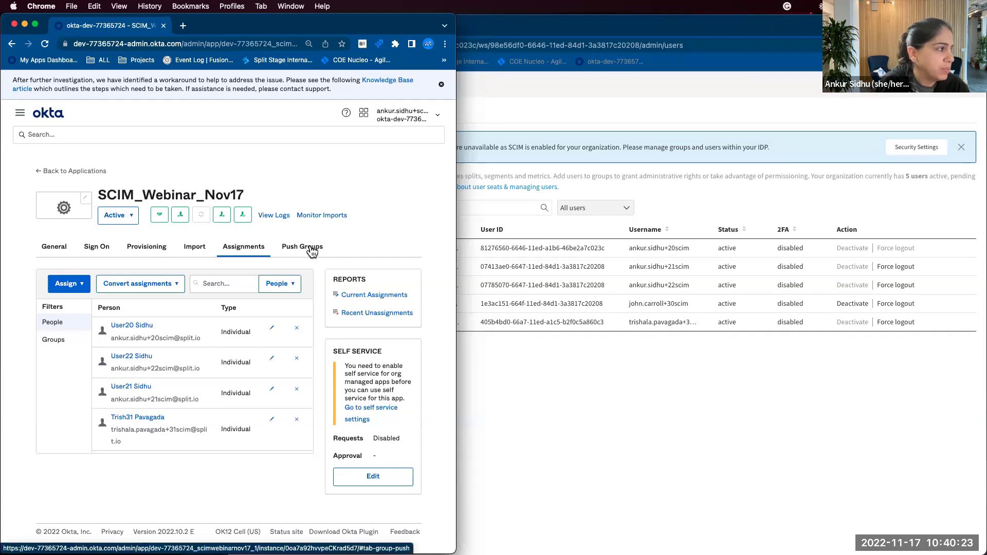
click(548, 229)
click(258, 258)
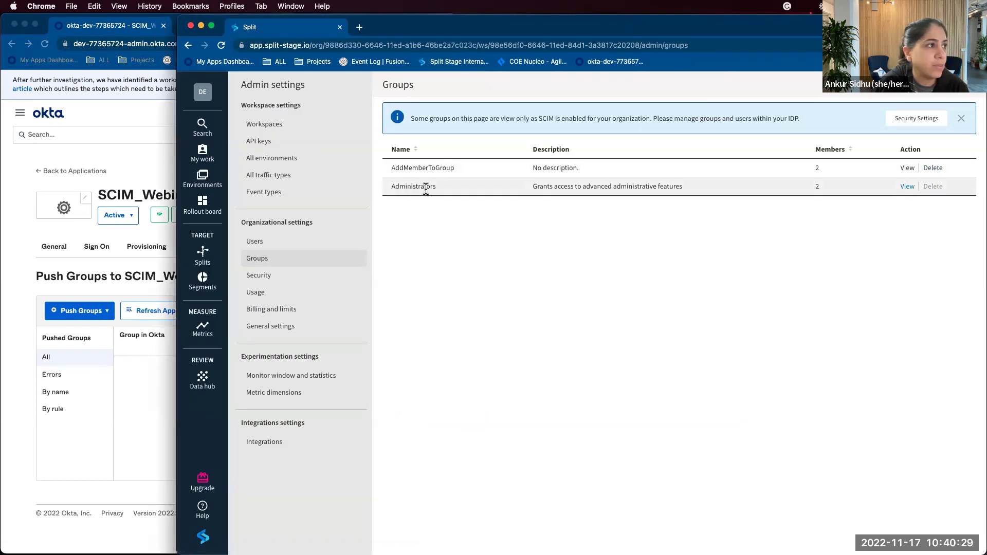
click(907, 188)
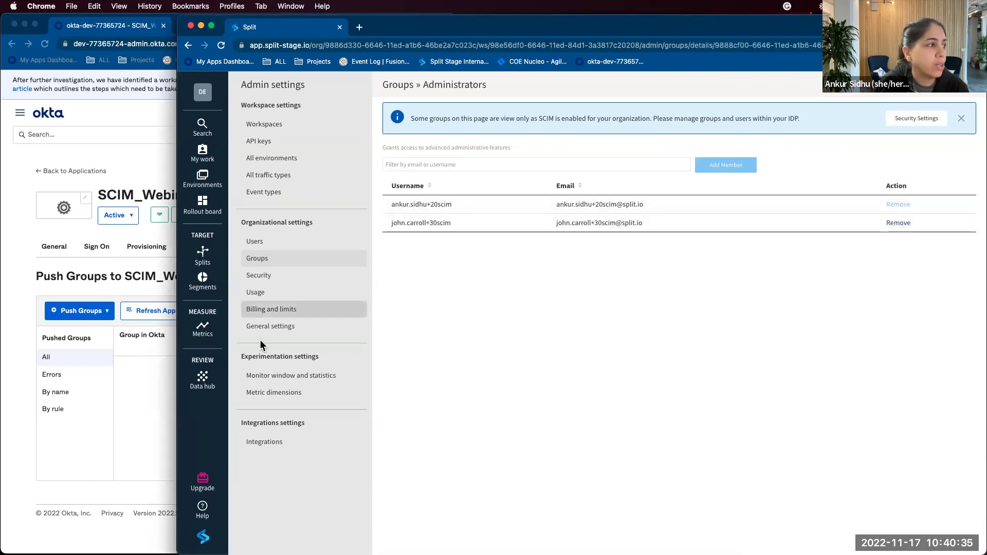
click(255, 262)
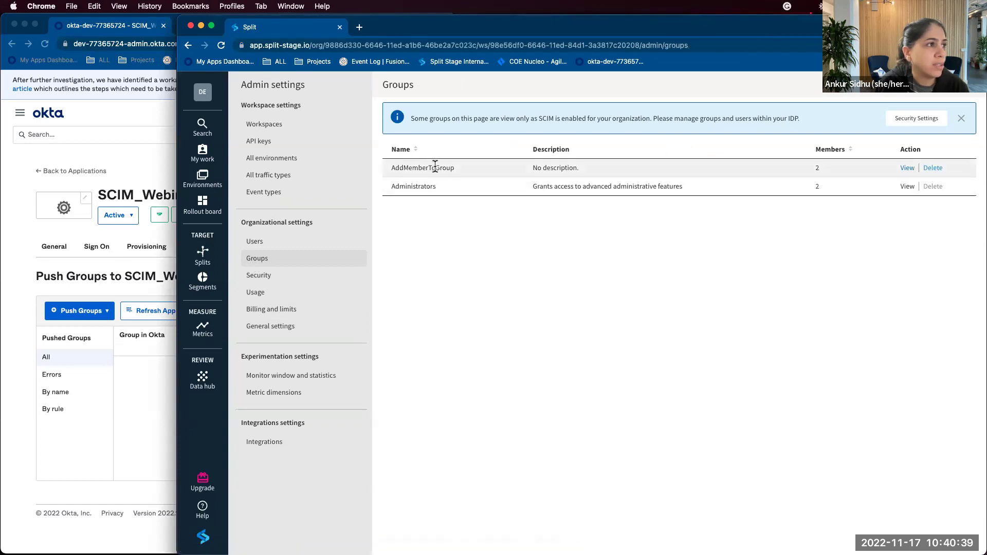
click(907, 168)
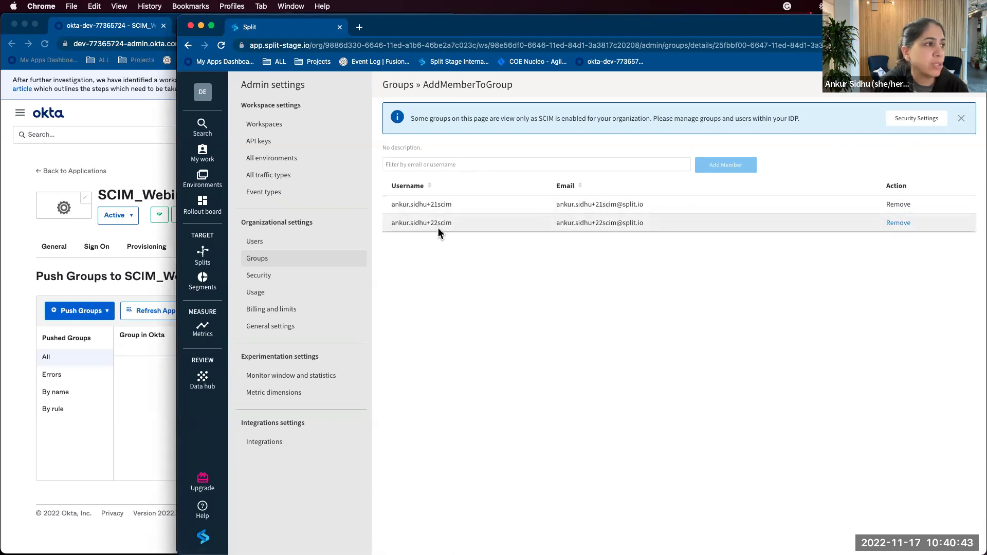
Switch to Okta, refresh the app groups, and push ScimWebinarGroup by name as a new group with its memberships pushed immediately.
click(140, 390)
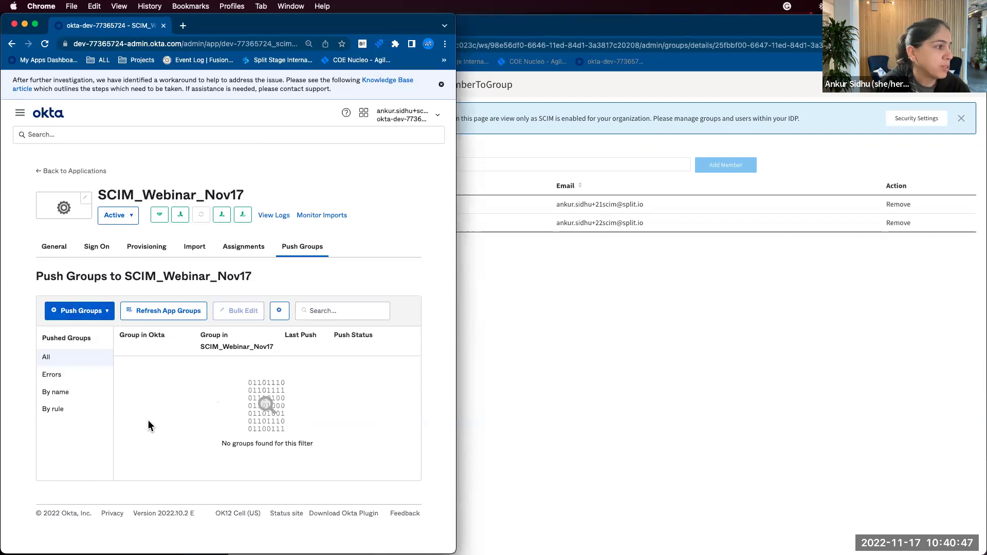
click(173, 313)
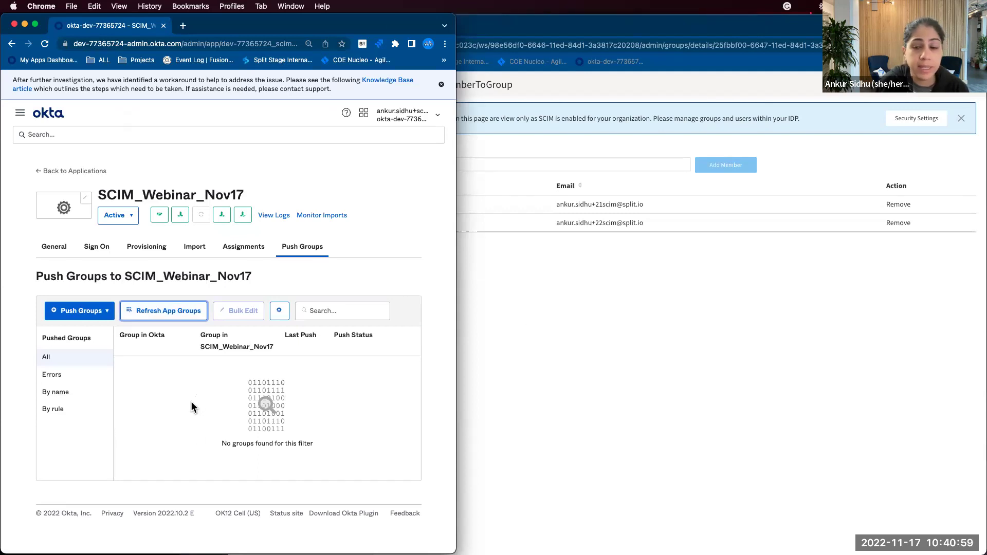
click(82, 310)
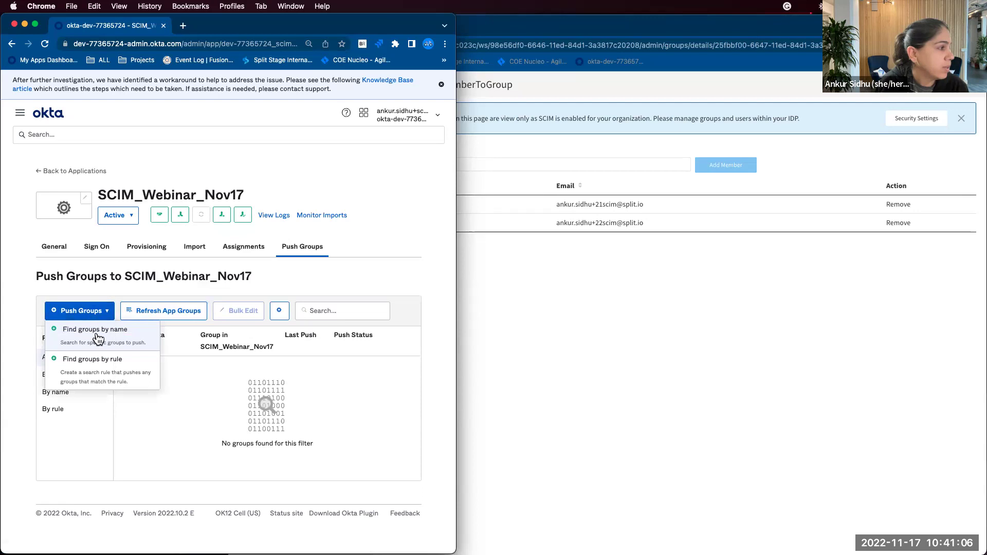
click(97, 335)
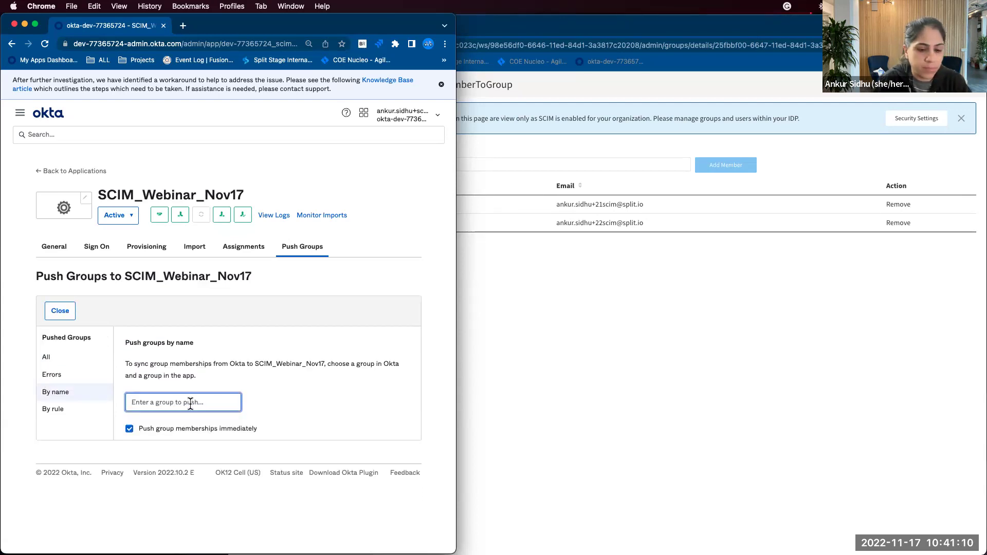
text(Scim)
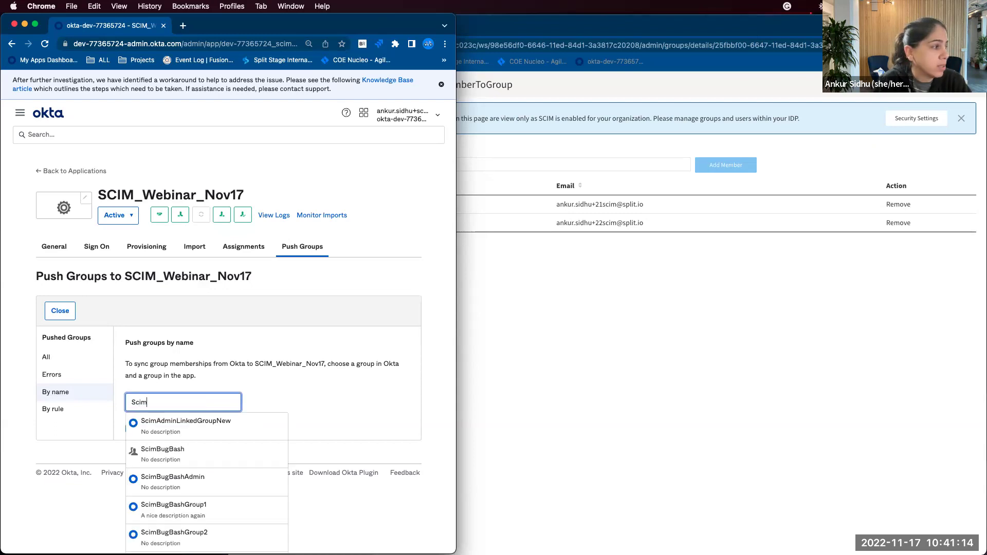
text(Web)
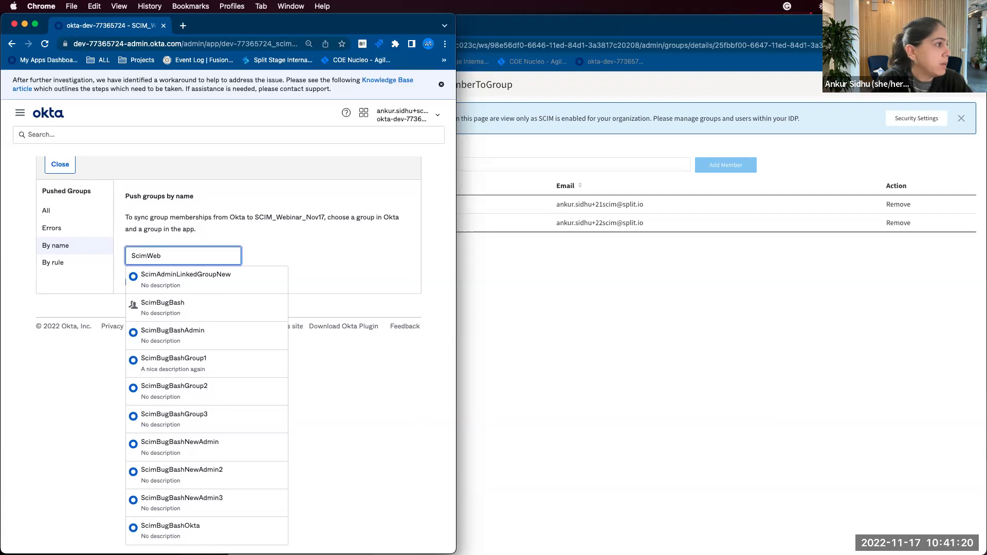
text(i)
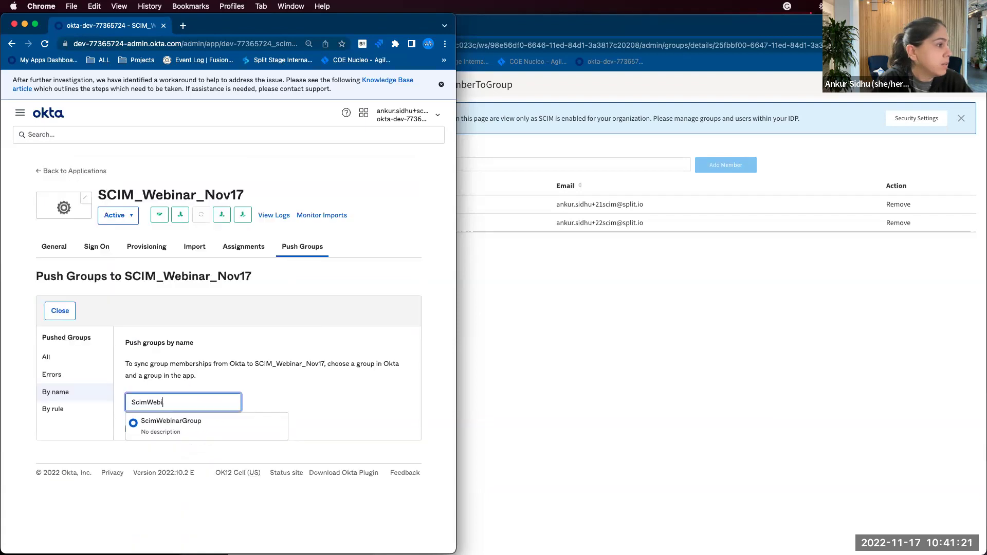
click(192, 423)
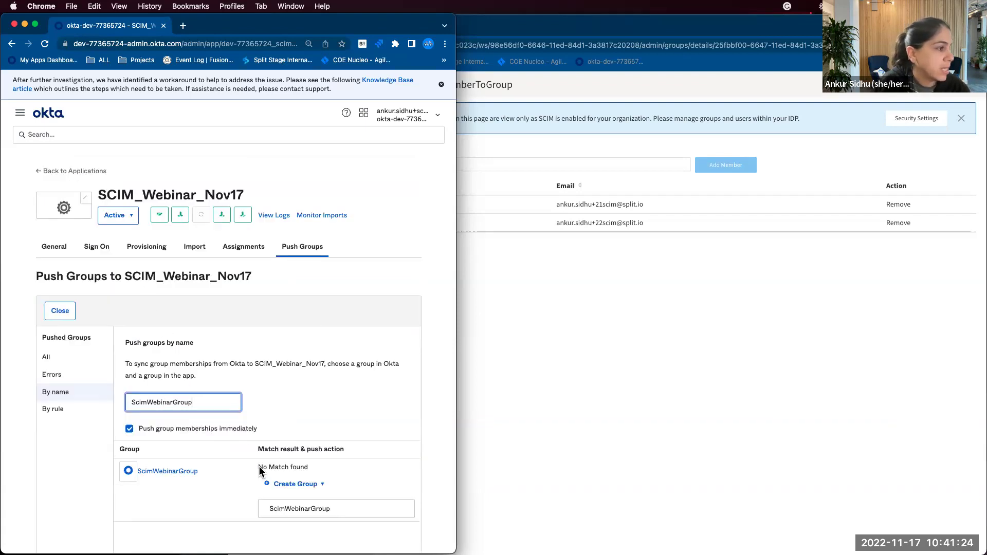
scroll(235, 495, down, 3)
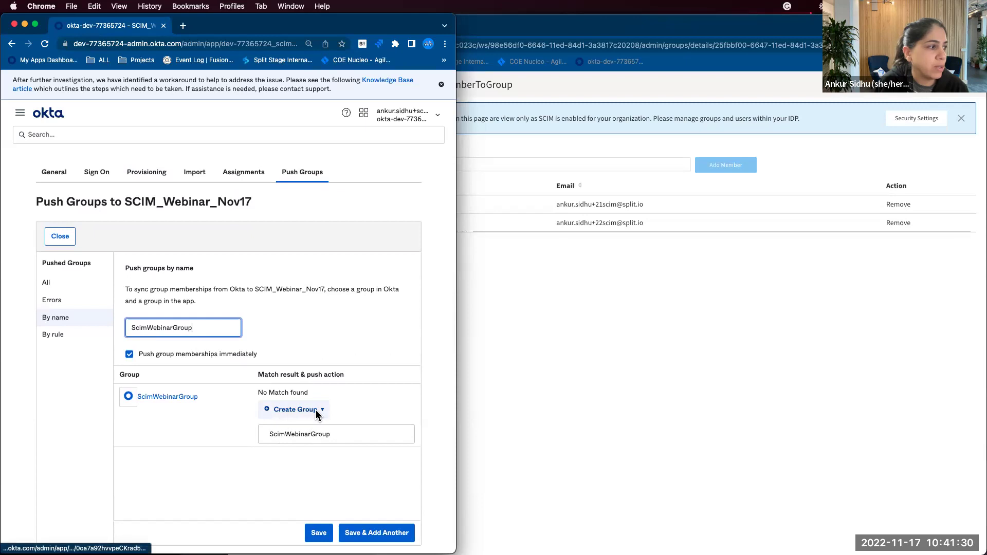
click(319, 536)
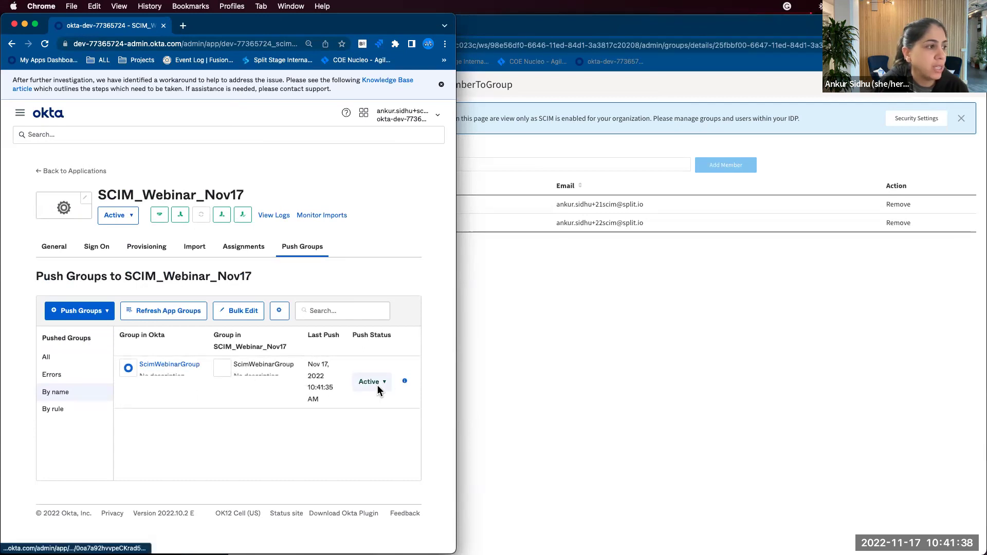
Return to Split's Groups list, check the Okta sync details of ScimWebinarGroup, and view its members.
click(551, 328)
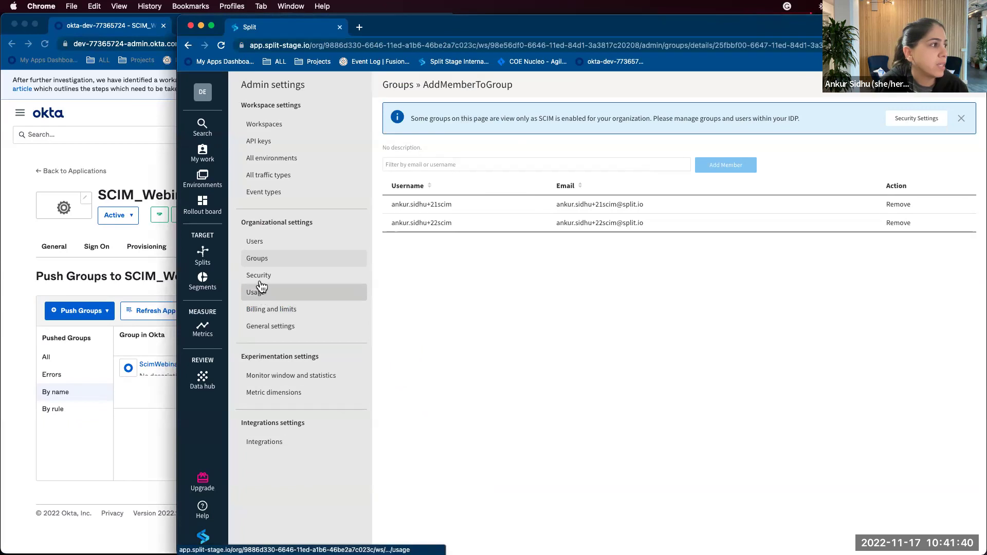
click(258, 259)
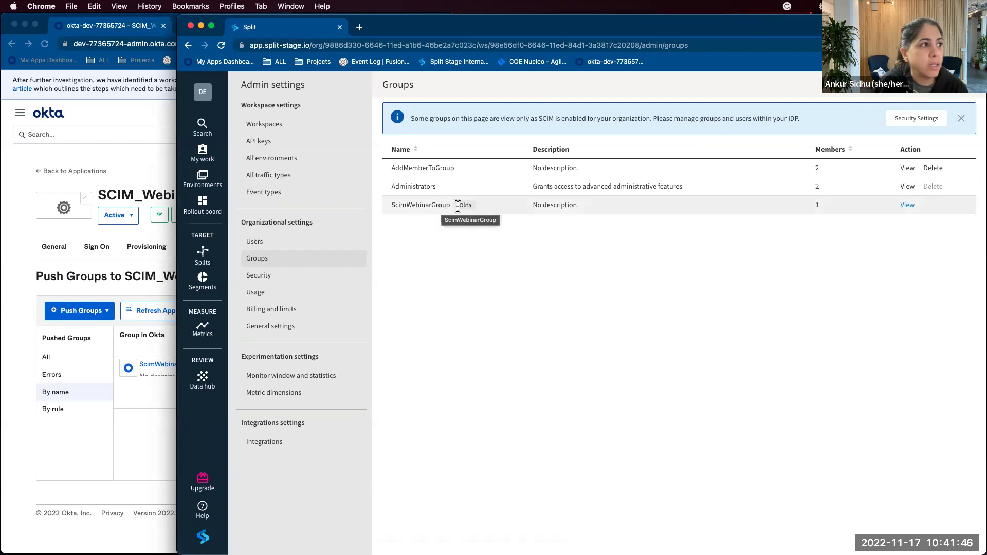
mouse_move(467, 206)
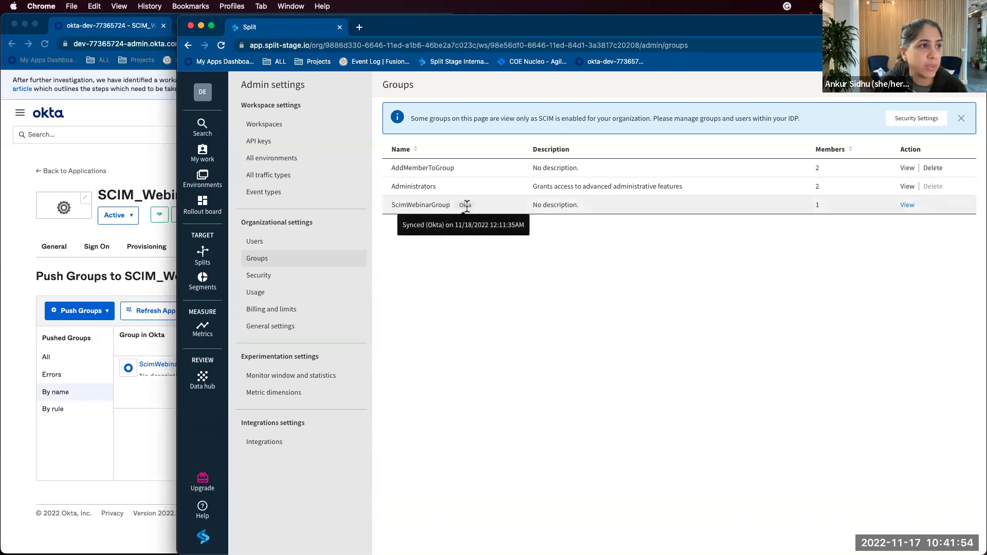
click(907, 205)
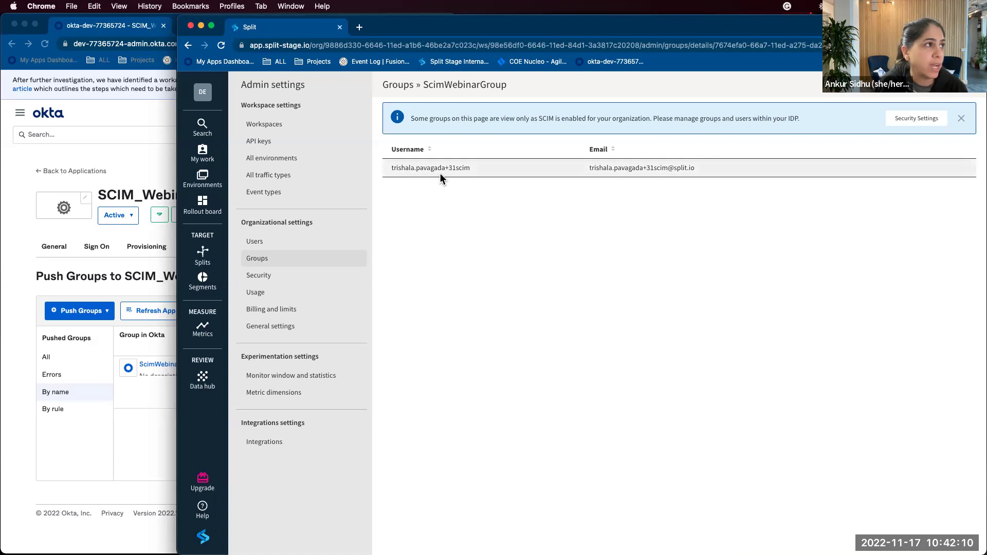
Open ScimWebinarGroup in Okta from the pushed groups and assign User22 to it.
click(144, 436)
click(170, 366)
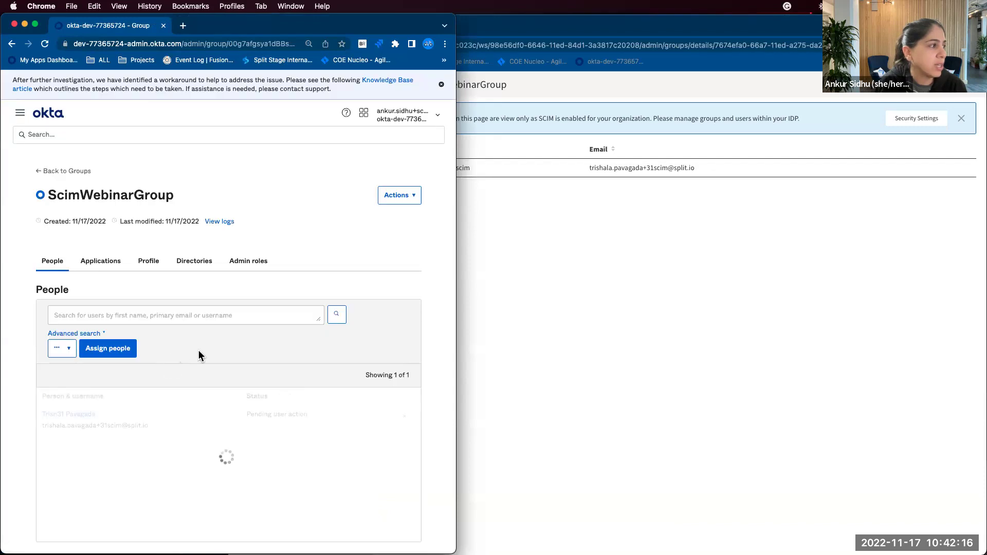
click(119, 349)
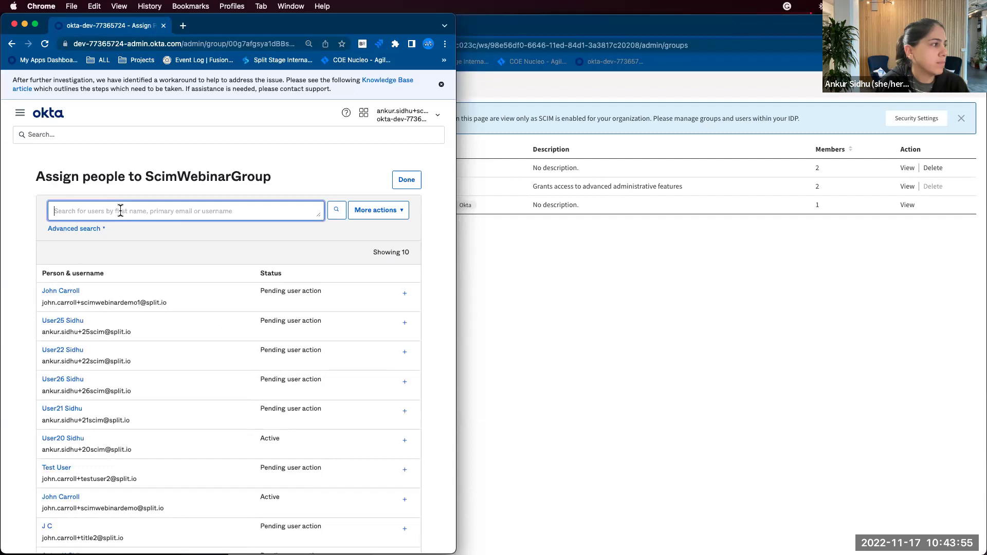
text(user23)
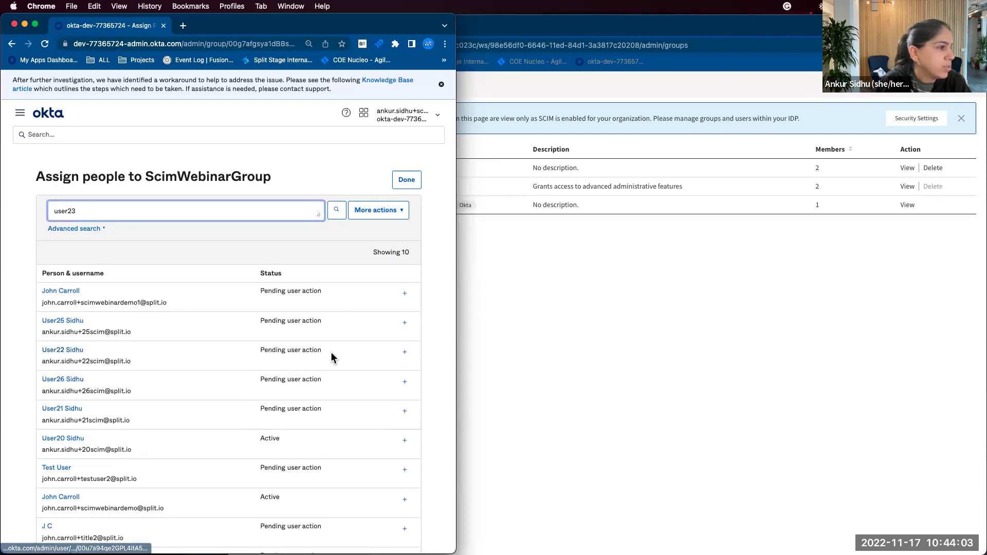
click(405, 355)
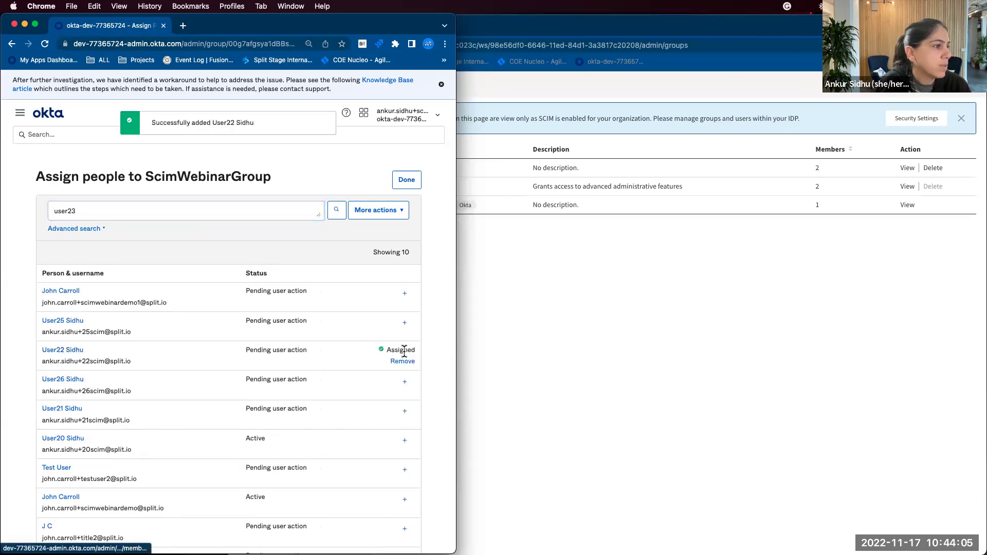
click(404, 179)
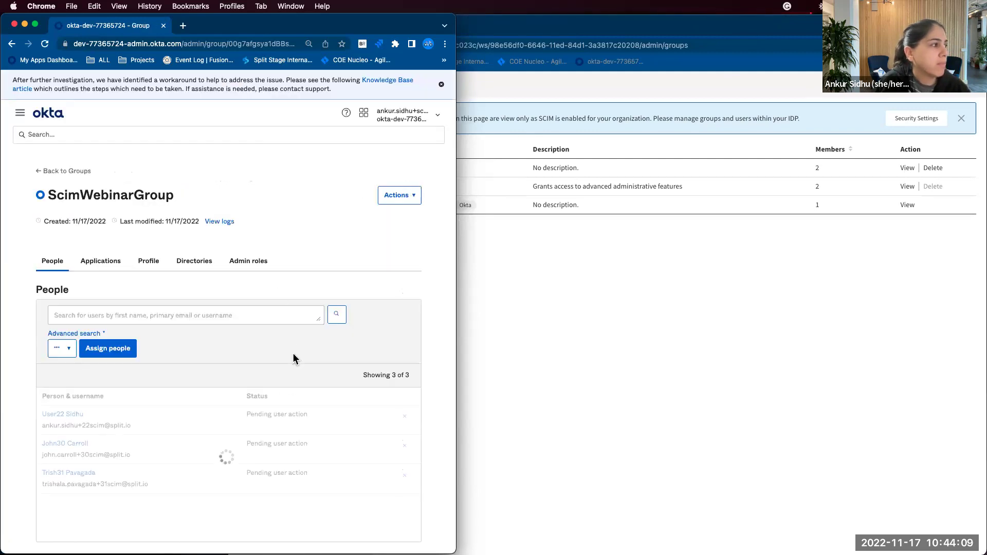
Switch to Split, reload the Groups list, and view the members of ScimWebinarGroup to check the added person.
click(530, 333)
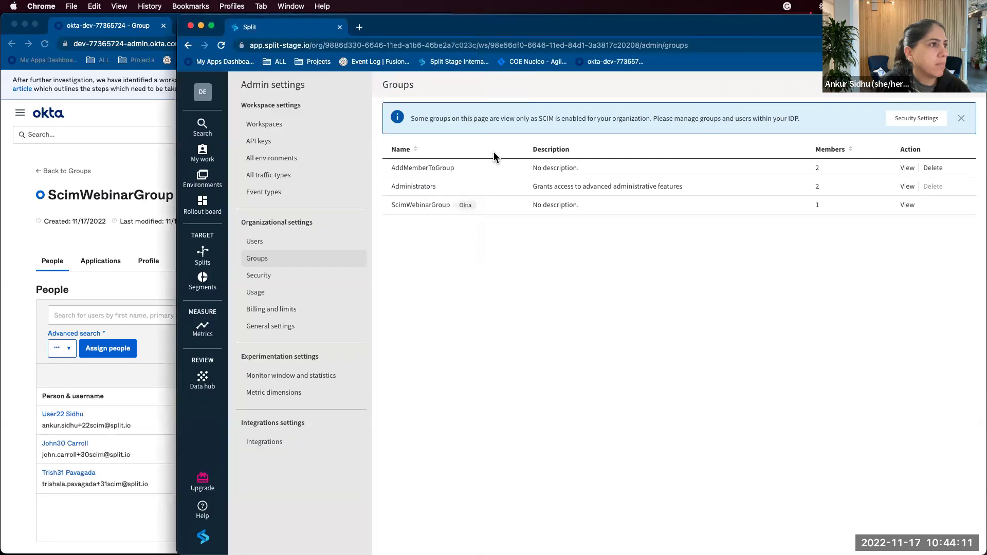
click(694, 46)
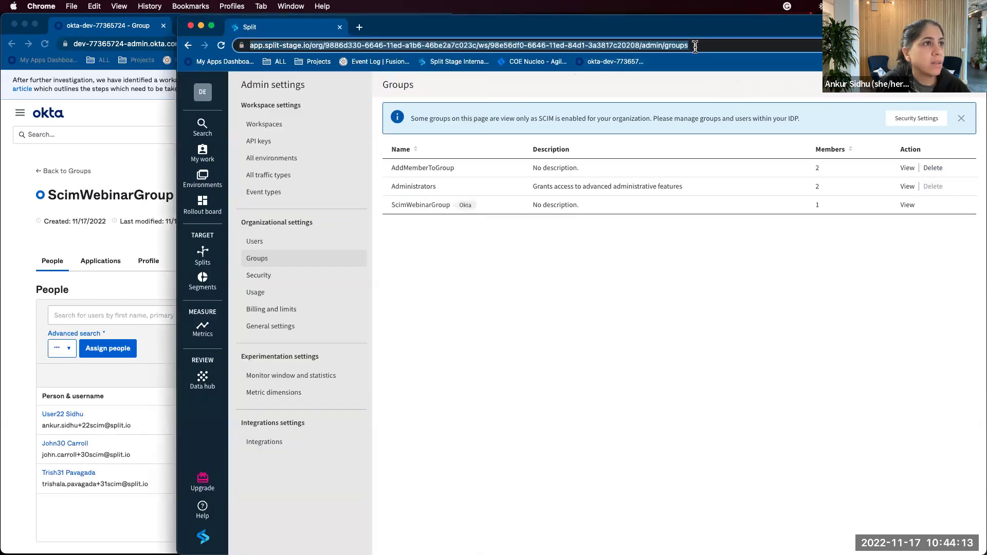
key(Return)
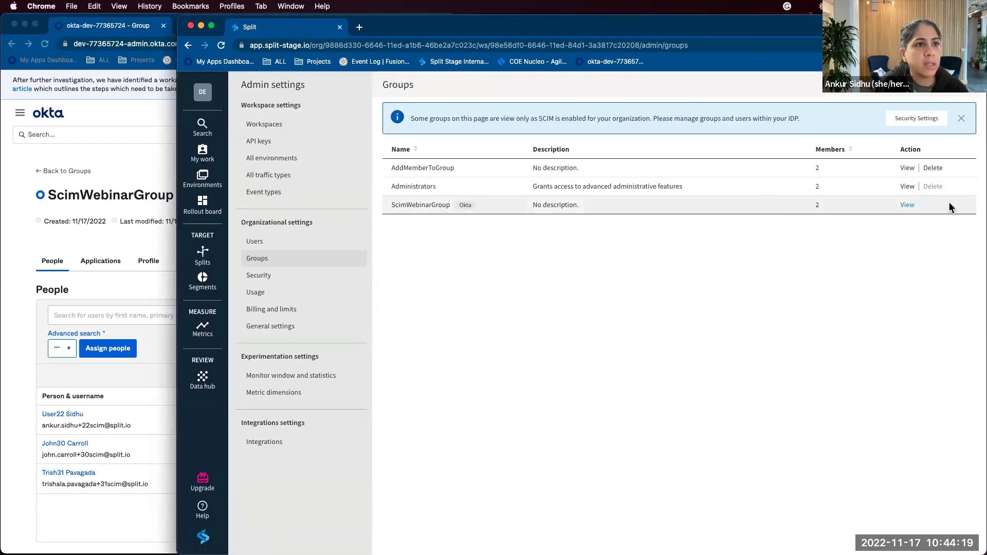
click(908, 206)
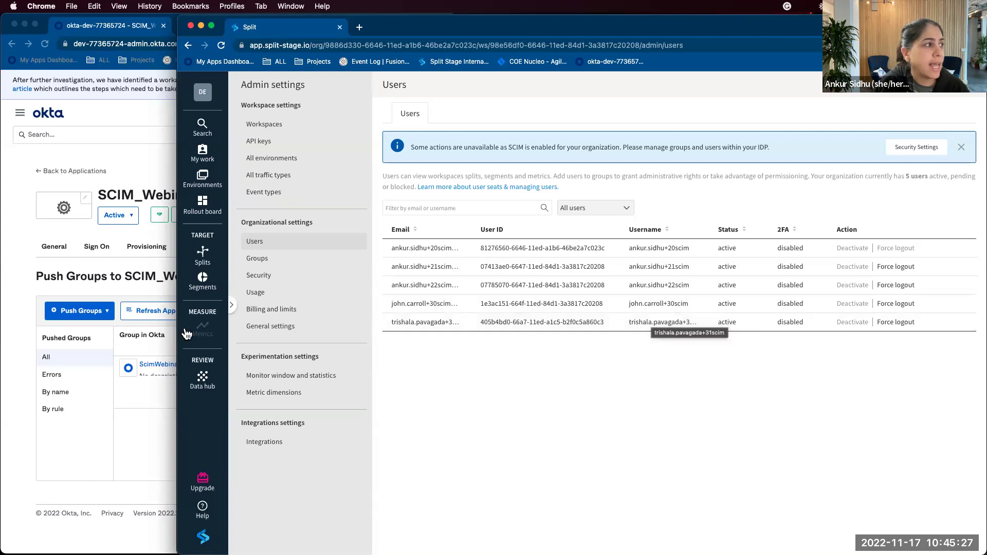
Narrow the Split window to uncover Okta, and unassign User21 from SCIM_Webinar_Nov17 in the app's assignments.
drag(177, 331, 429, 335)
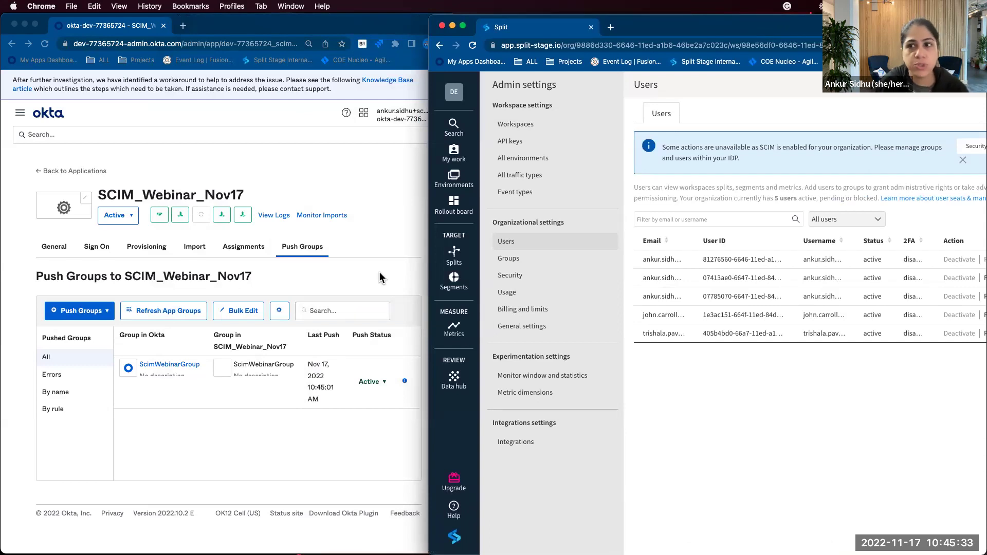
click(374, 229)
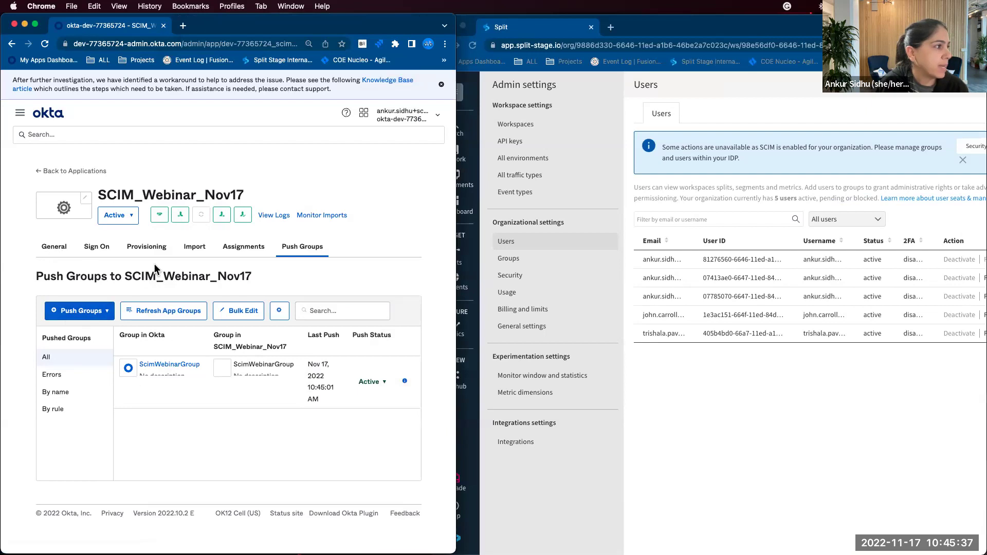
click(245, 252)
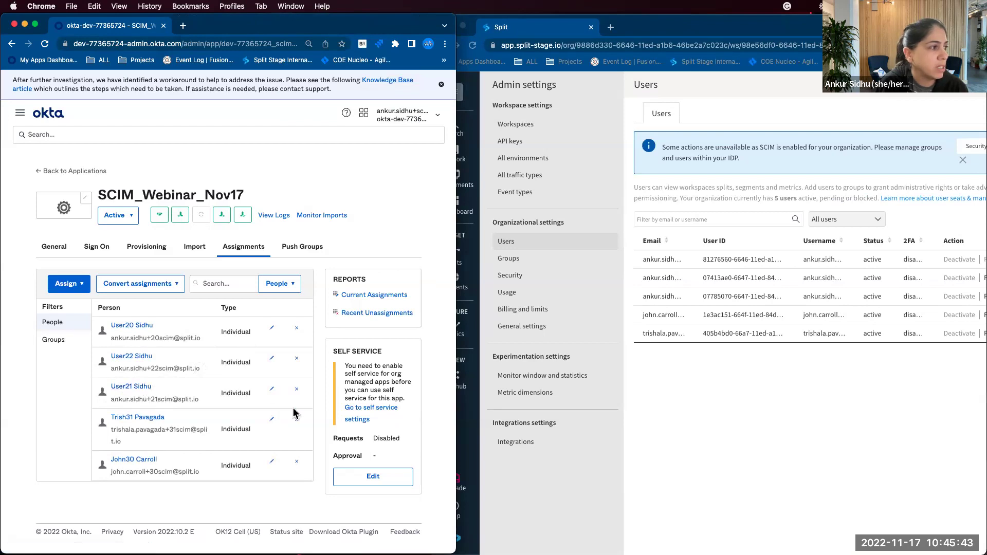
click(297, 389)
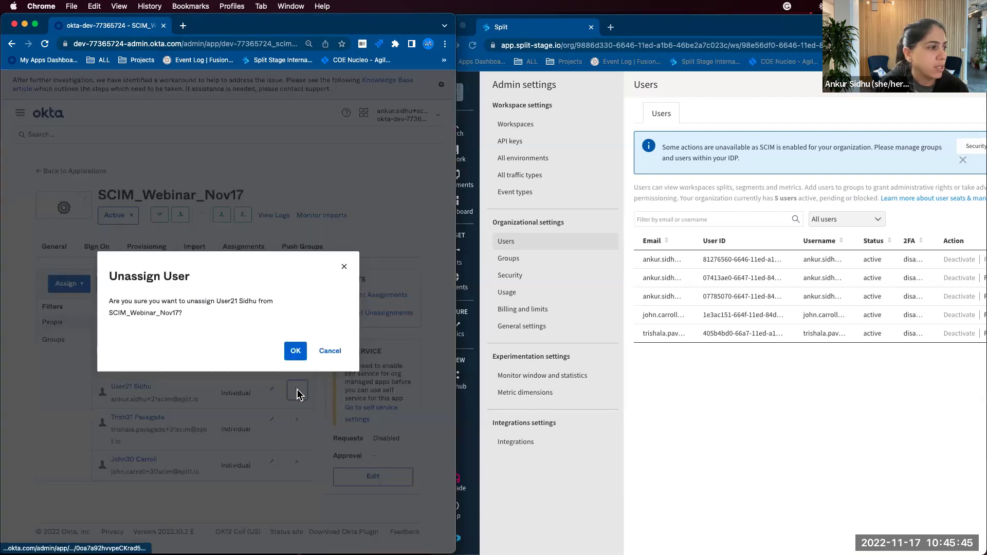
click(296, 351)
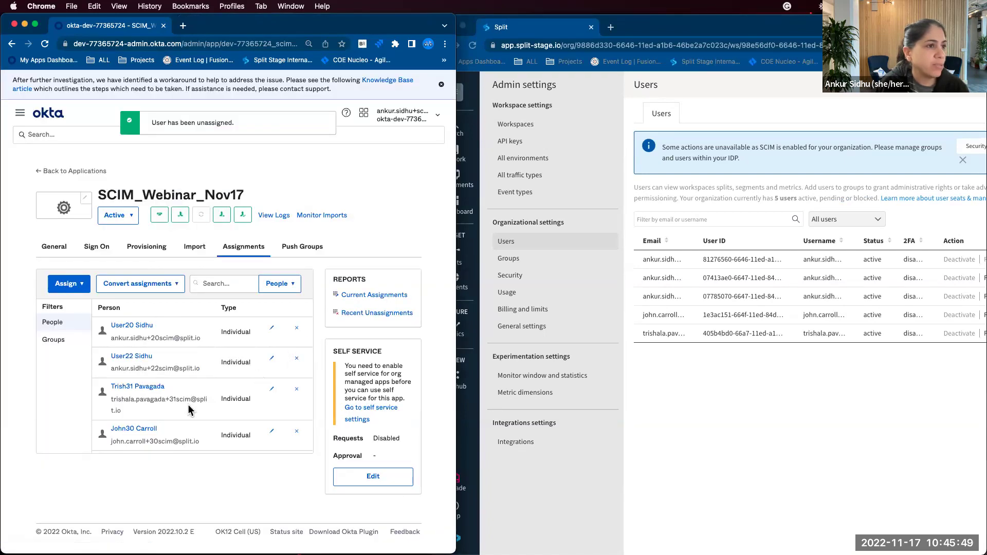
Switch to Split, reload the Users list to check the unassigned person, and widen the window to show the full table.
click(672, 422)
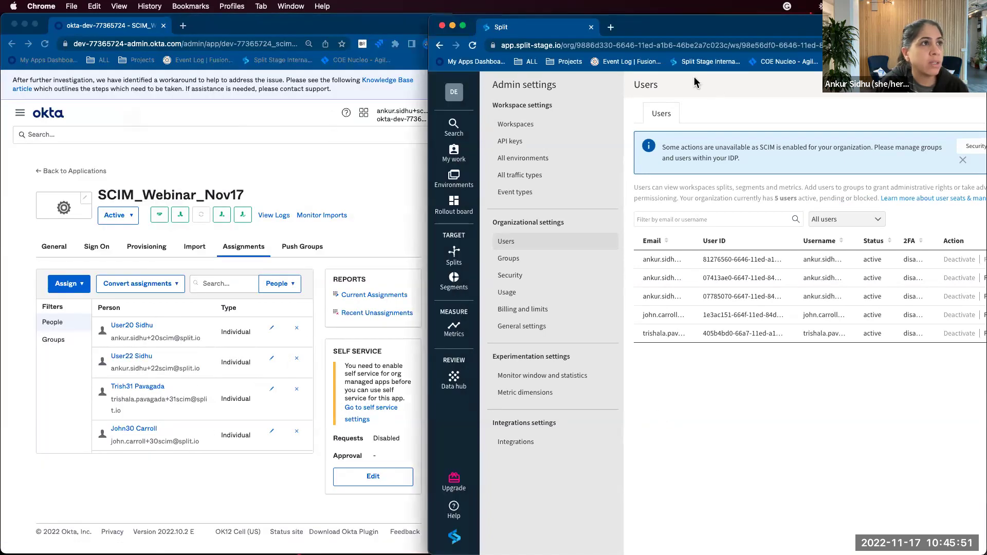
click(689, 46)
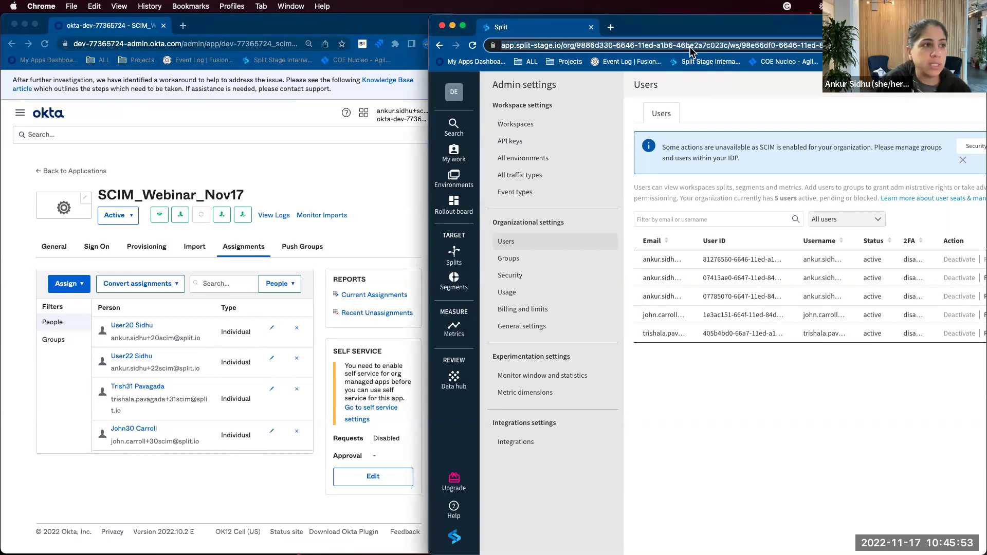
key(Return)
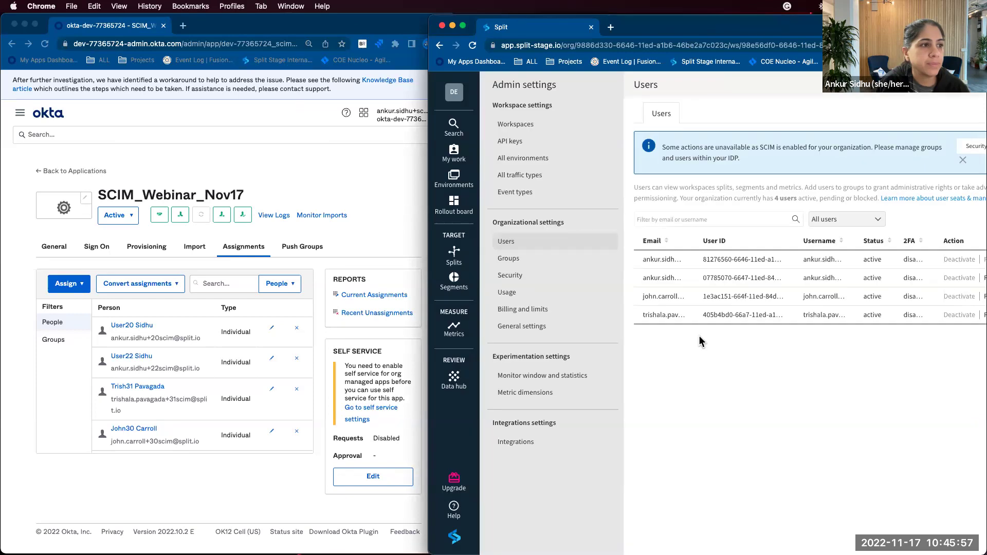
drag(430, 321, 99, 320)
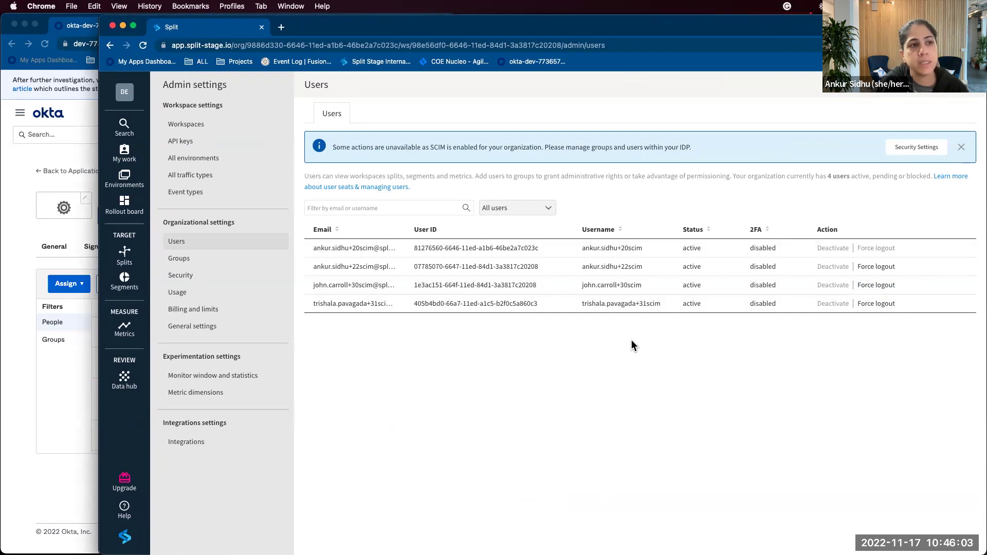
Narrow the Split window to uncover Okta, go to the directory's groups, and create a group named WebinarAdmins.
drag(99, 439, 455, 405)
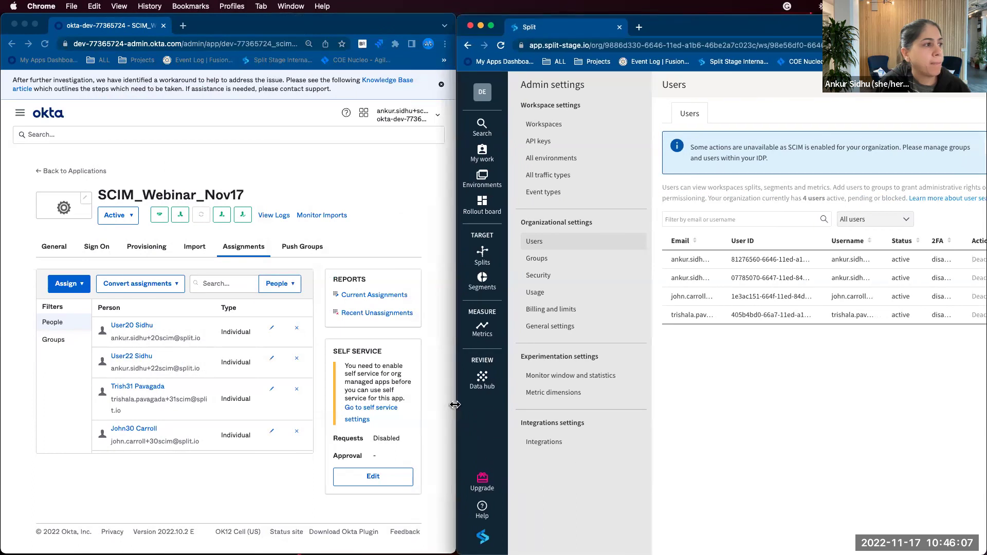
click(309, 246)
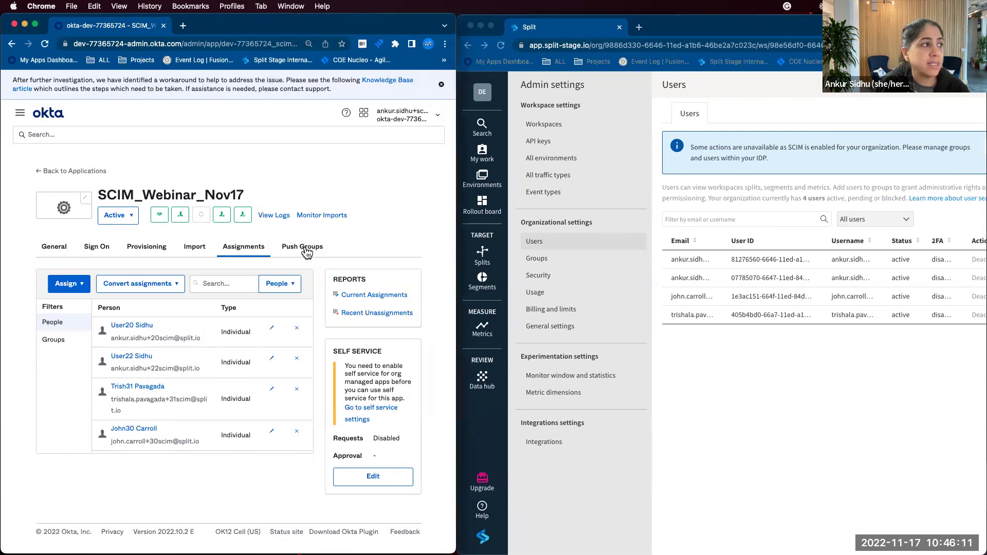
click(305, 246)
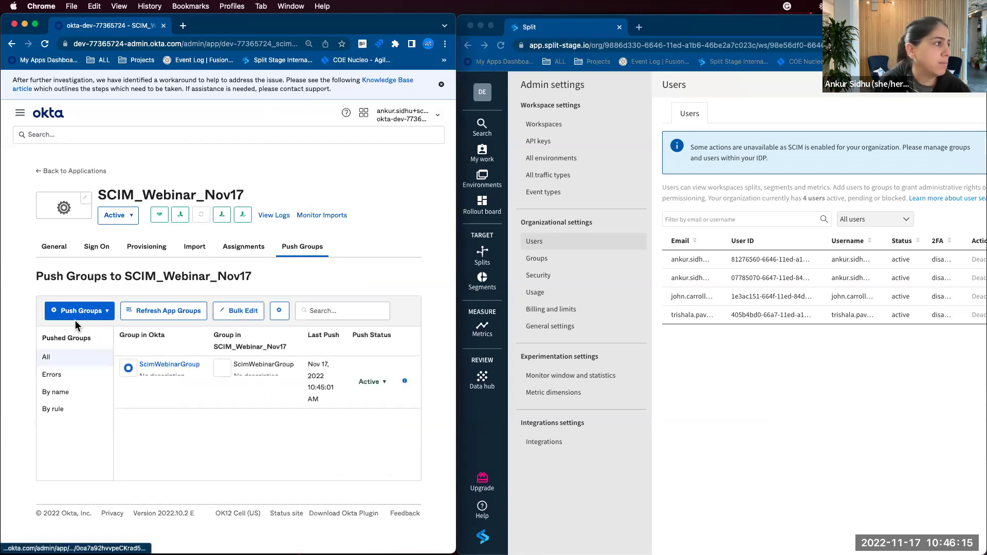
click(20, 113)
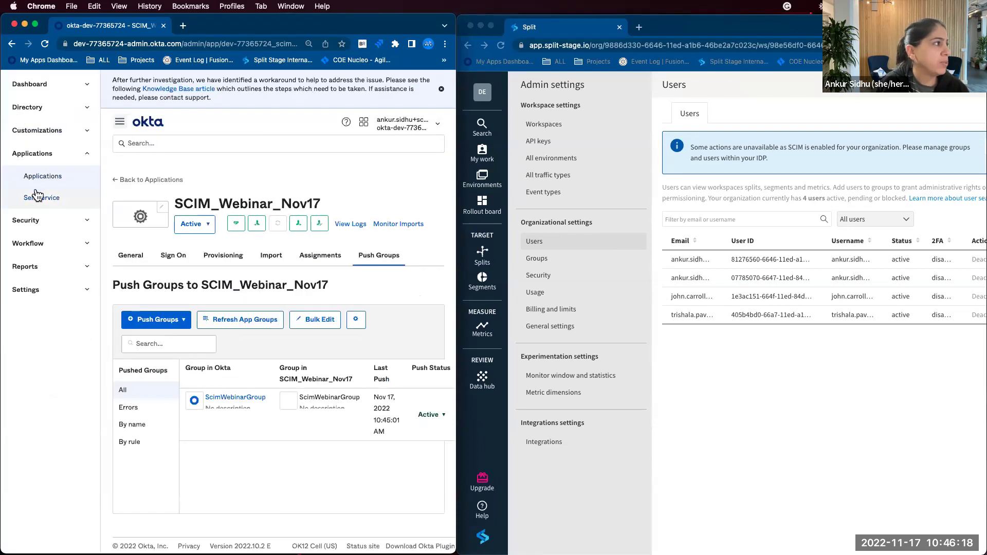
click(26, 105)
click(34, 150)
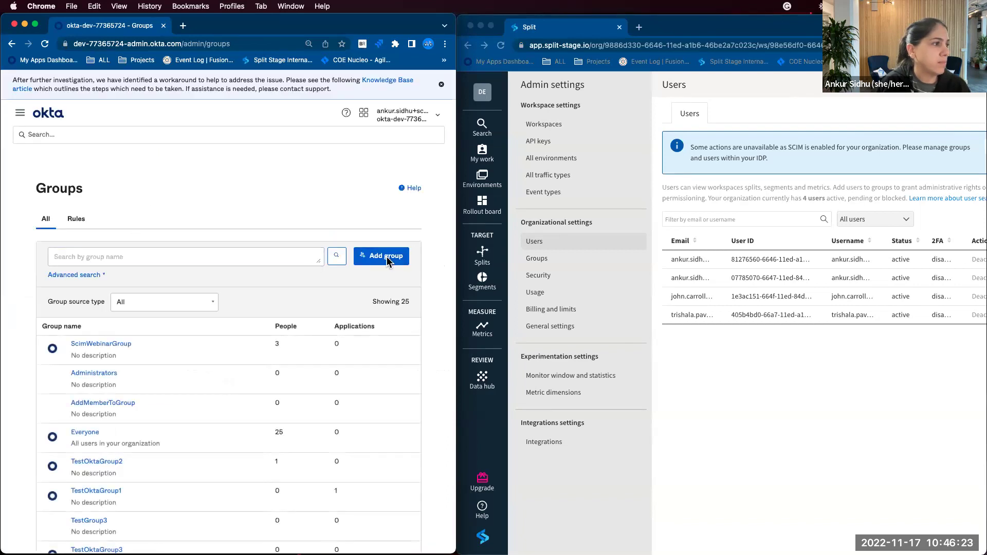
click(381, 256)
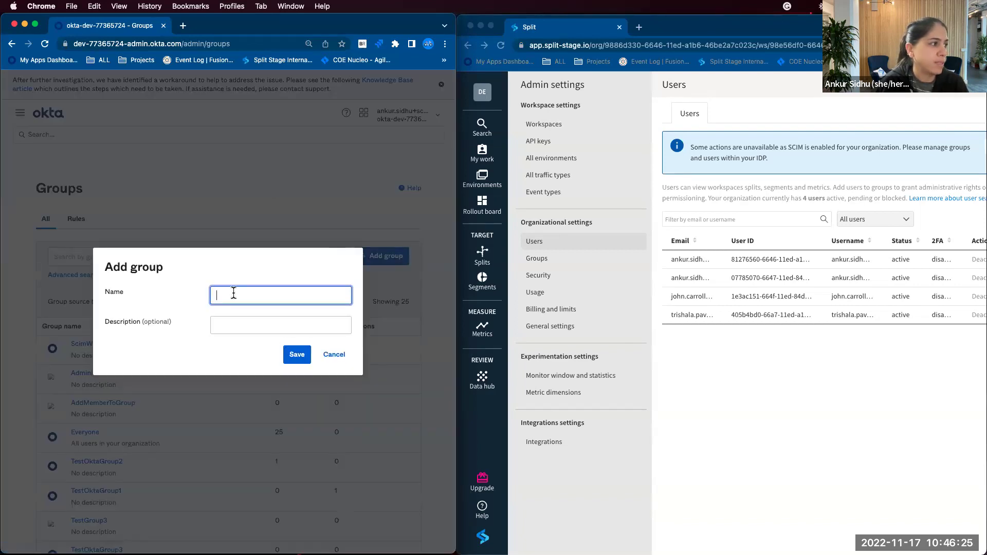
text(WebinarAdmins)
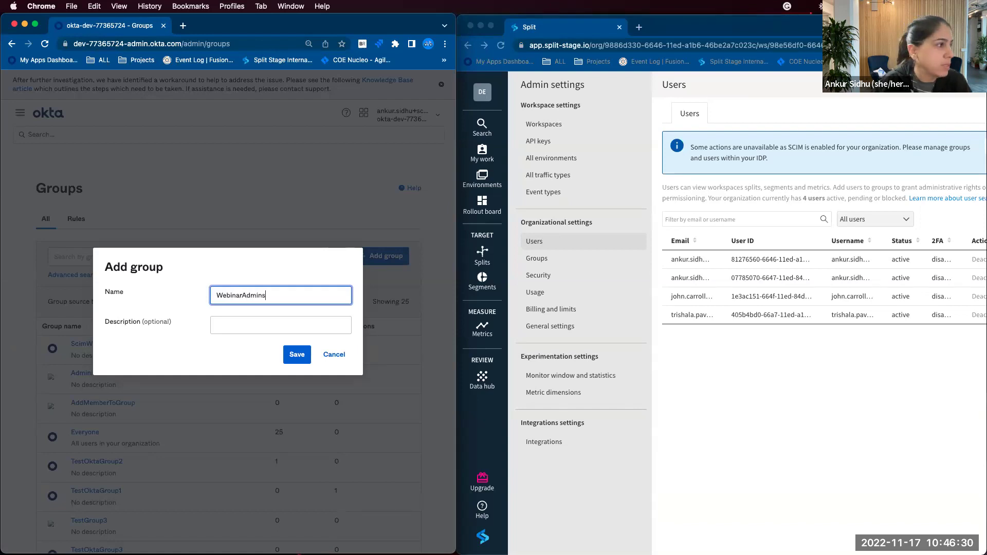
click(296, 354)
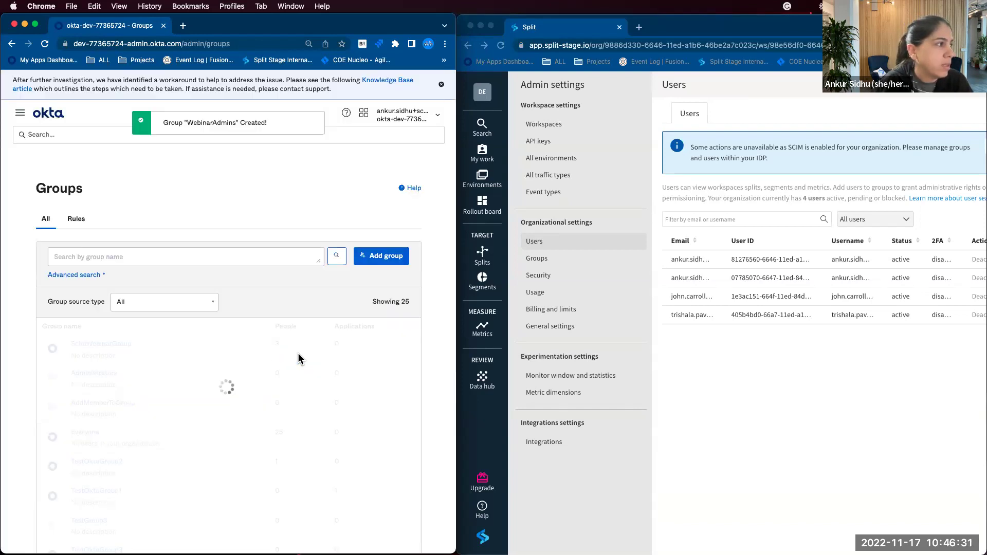
Open the WebinarAdmins group and assign the first two listed people and User20 to it.
click(111, 350)
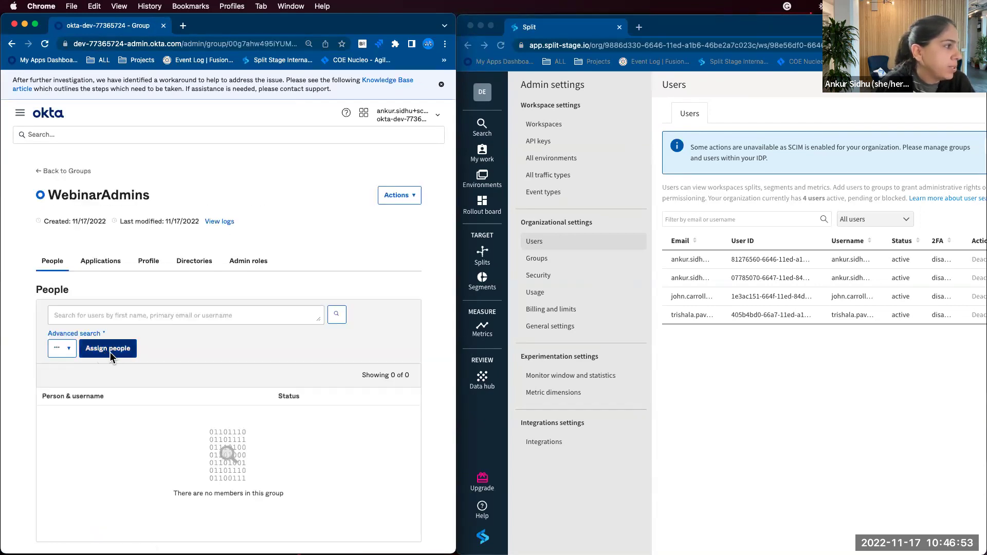
click(108, 348)
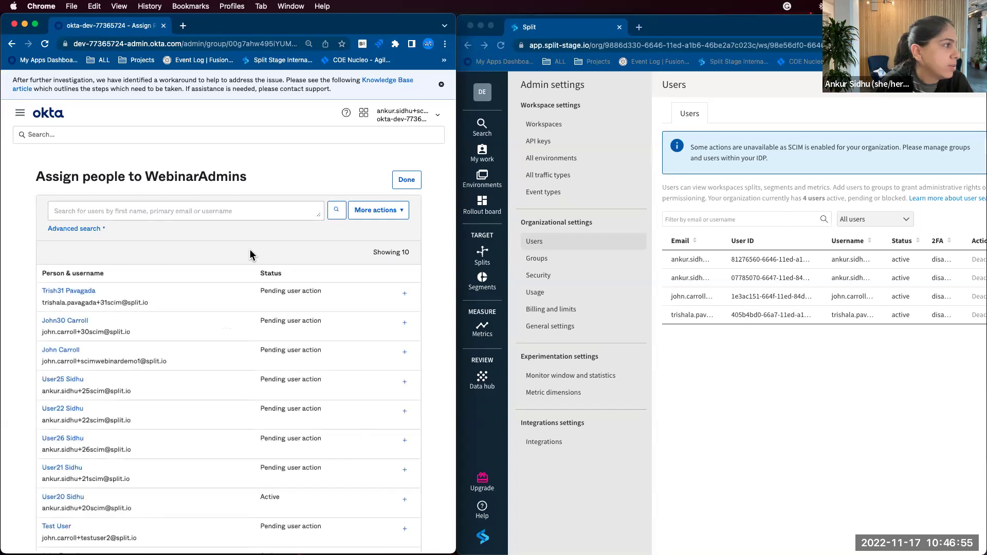
click(404, 293)
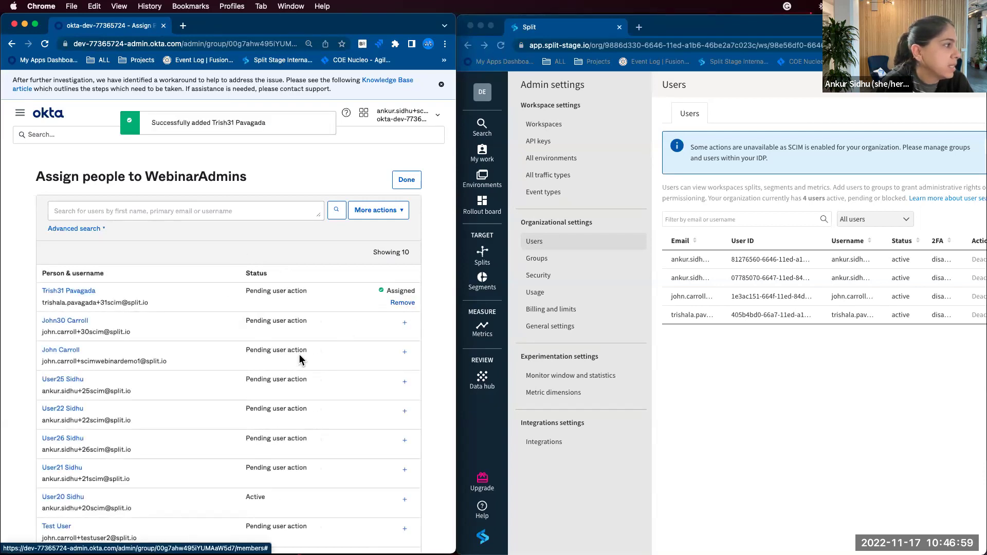
click(405, 323)
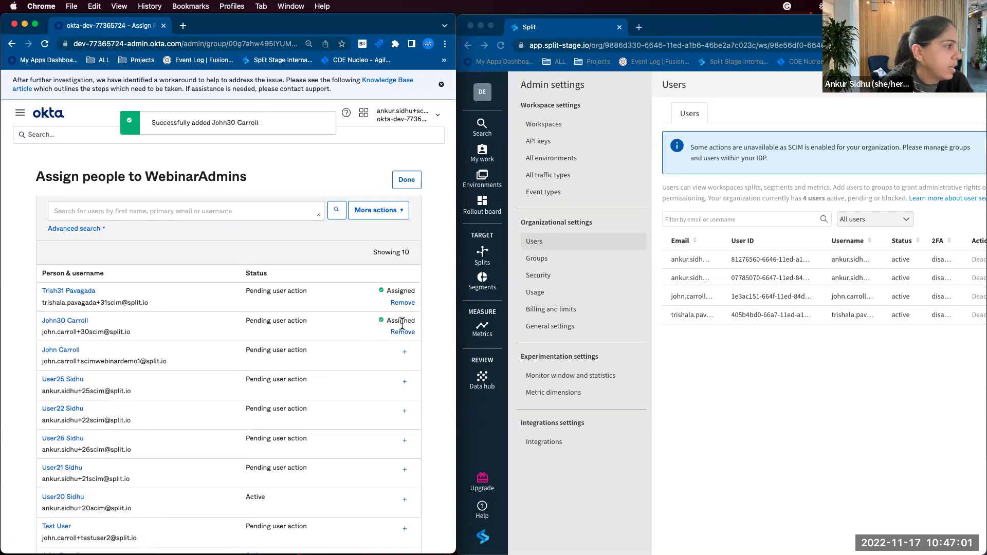
click(405, 501)
click(411, 181)
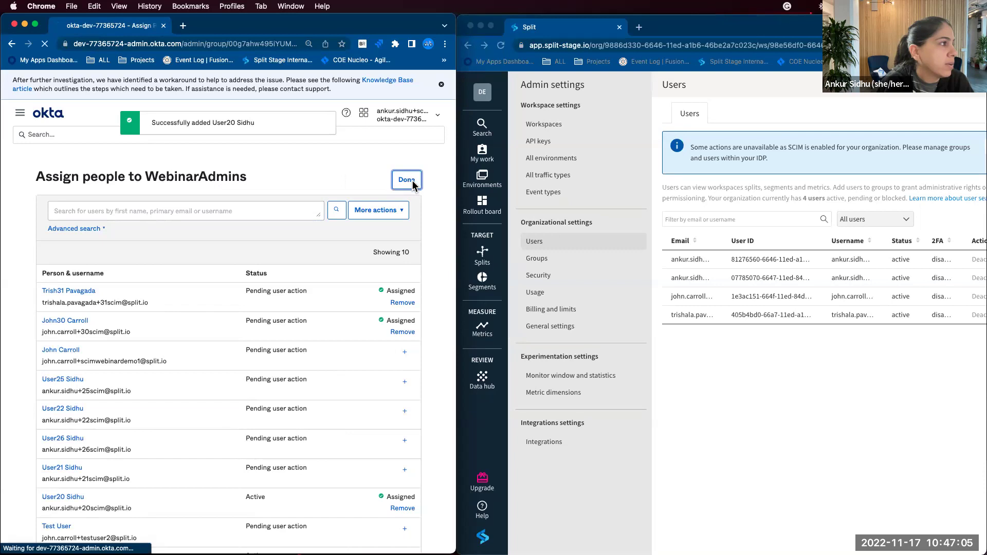
Switch to Split, open the Groups list, widen the window, and view the members of the Administrators group.
click(539, 259)
click(539, 260)
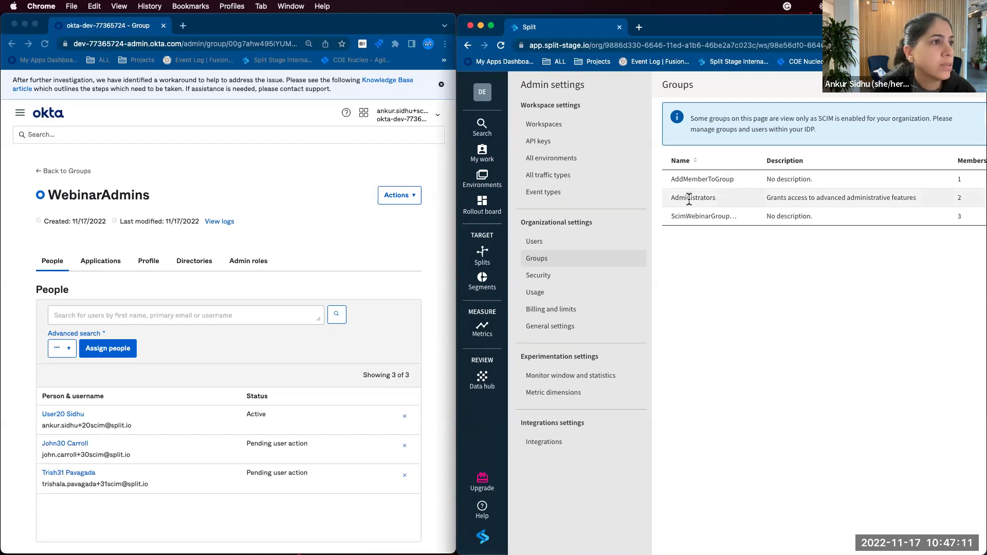
drag(456, 273, 363, 273)
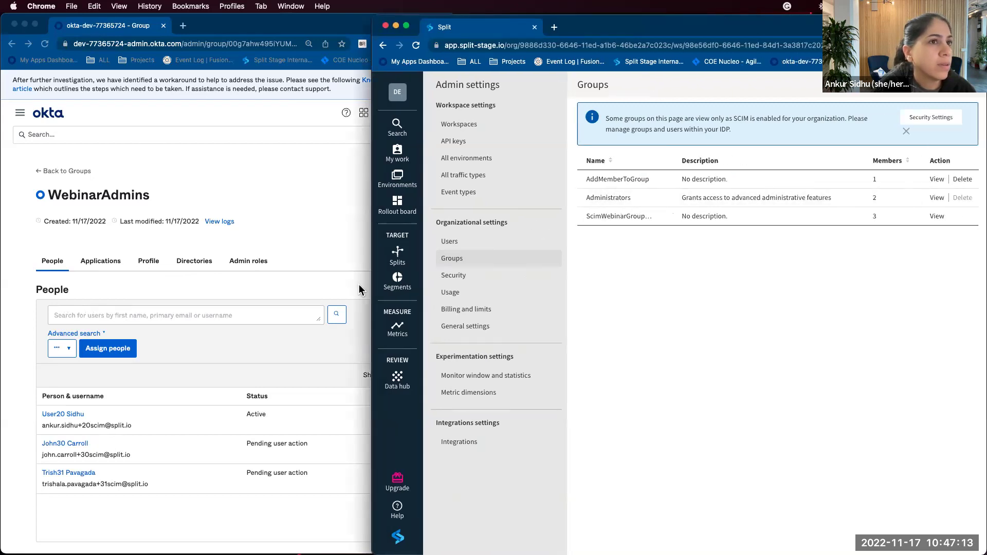
click(934, 198)
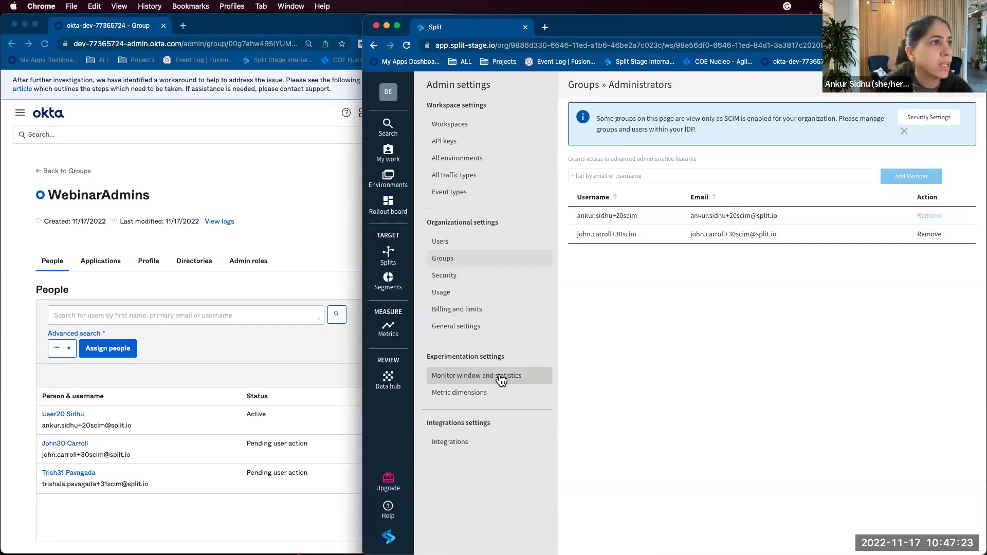
Switch to Okta and open the pushed groups of the SCIM_Webinar_Nov17 application.
click(316, 236)
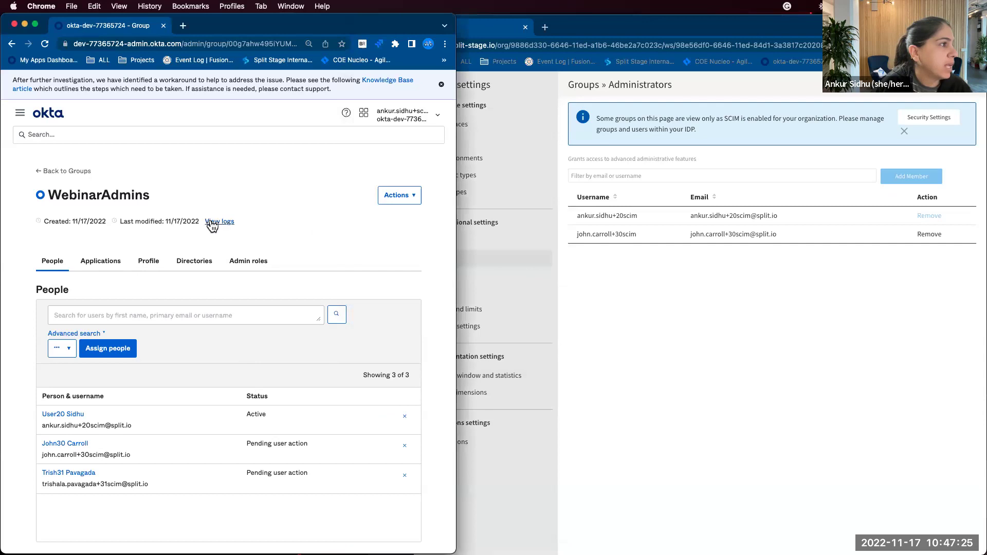
click(19, 113)
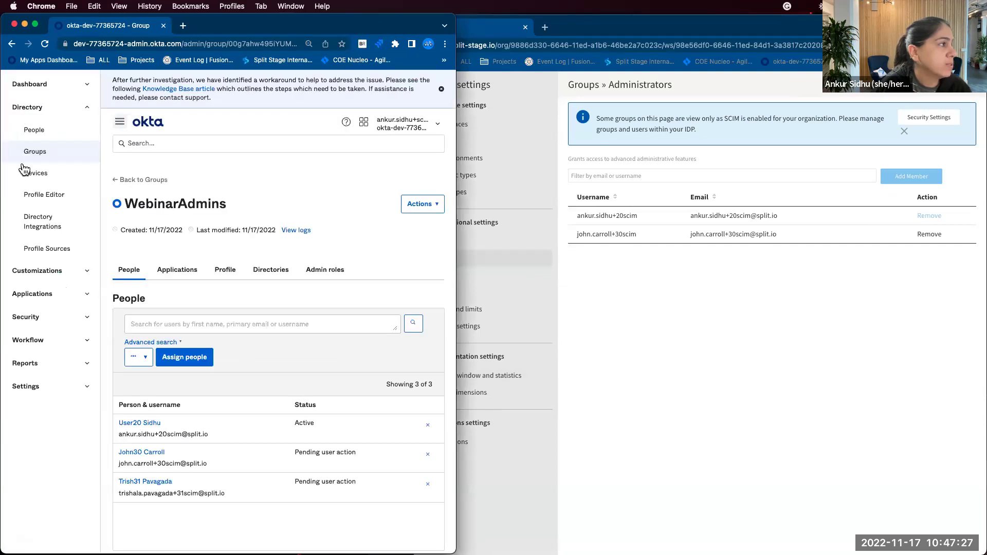
click(33, 294)
click(37, 320)
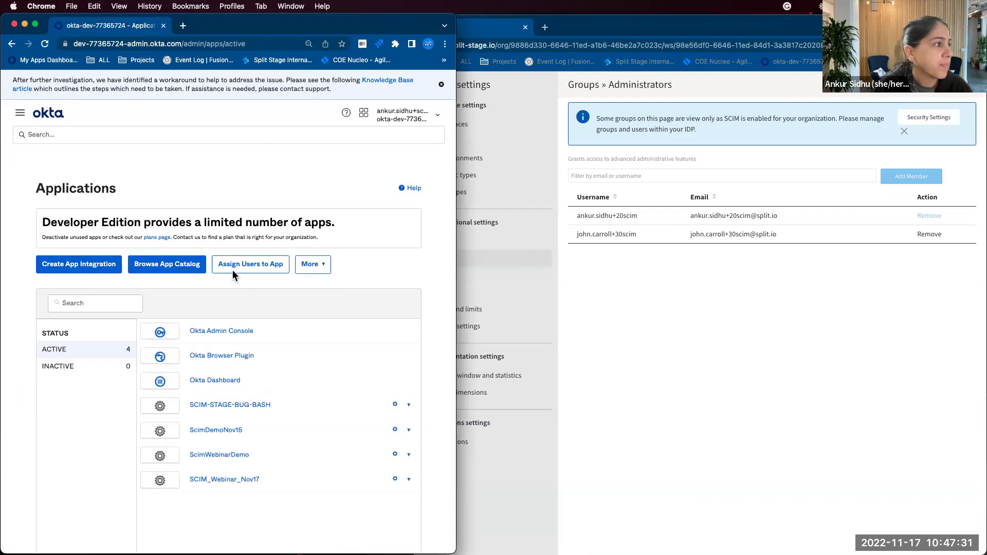
click(231, 481)
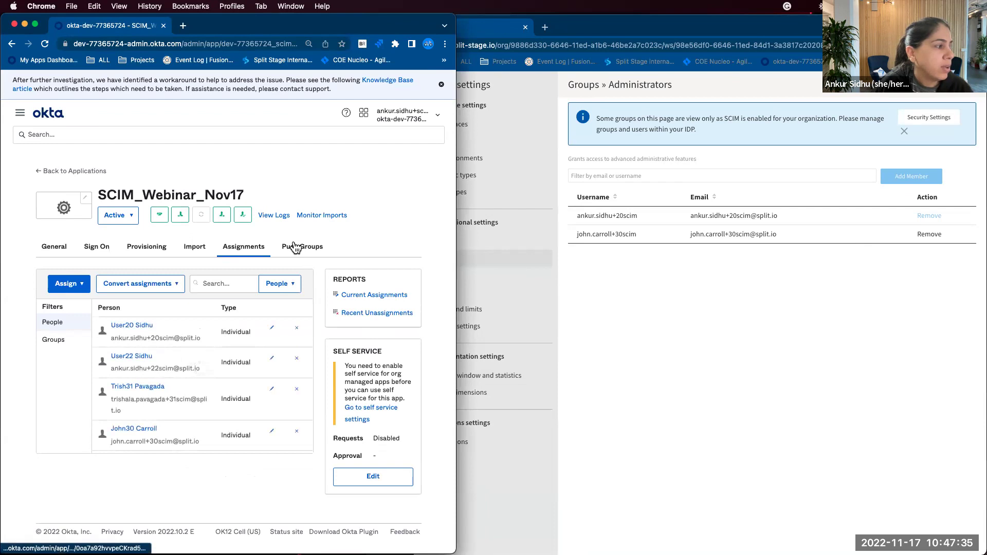
click(300, 247)
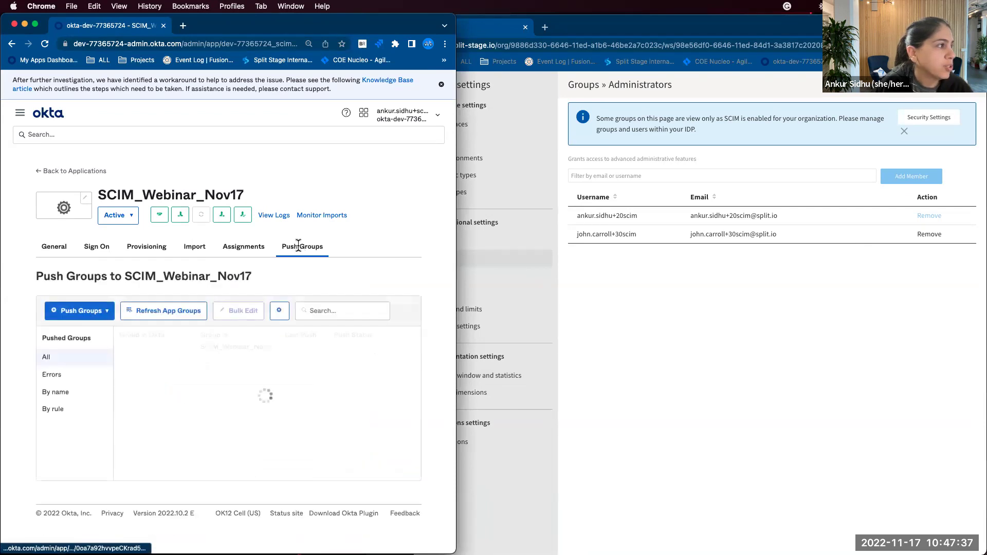
Start a push by group name and select WebinarAdmins as the Okta group.
click(107, 314)
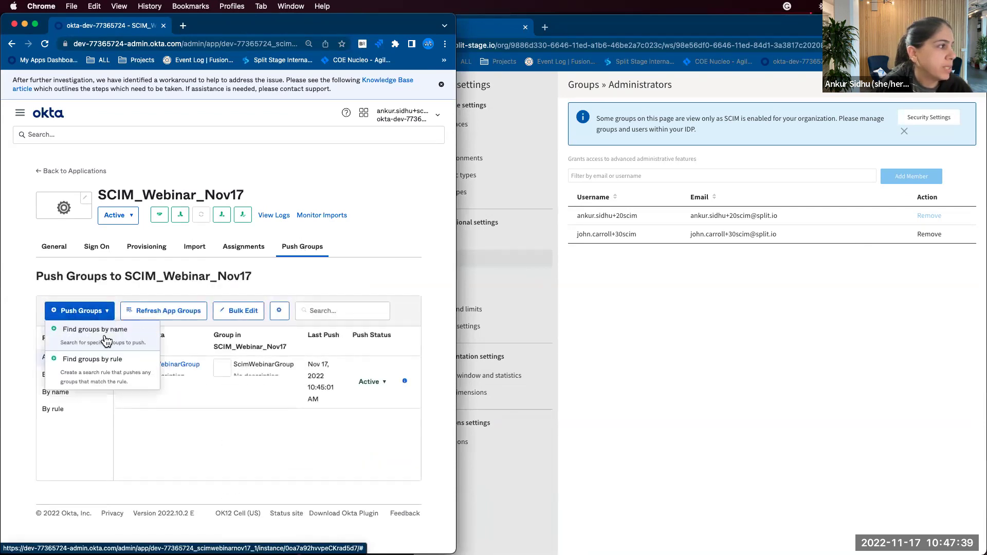
click(105, 339)
text(WebinarA)
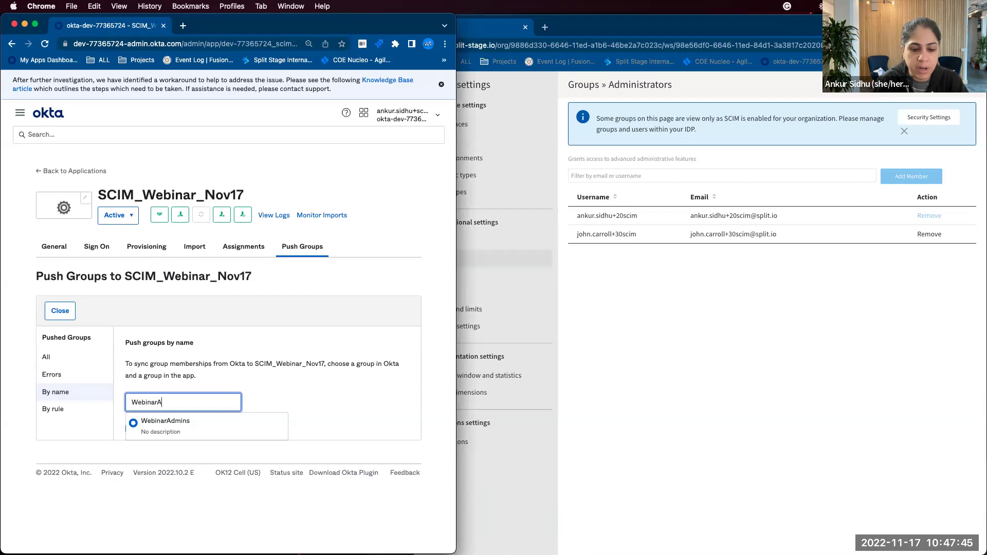
text(dmins)
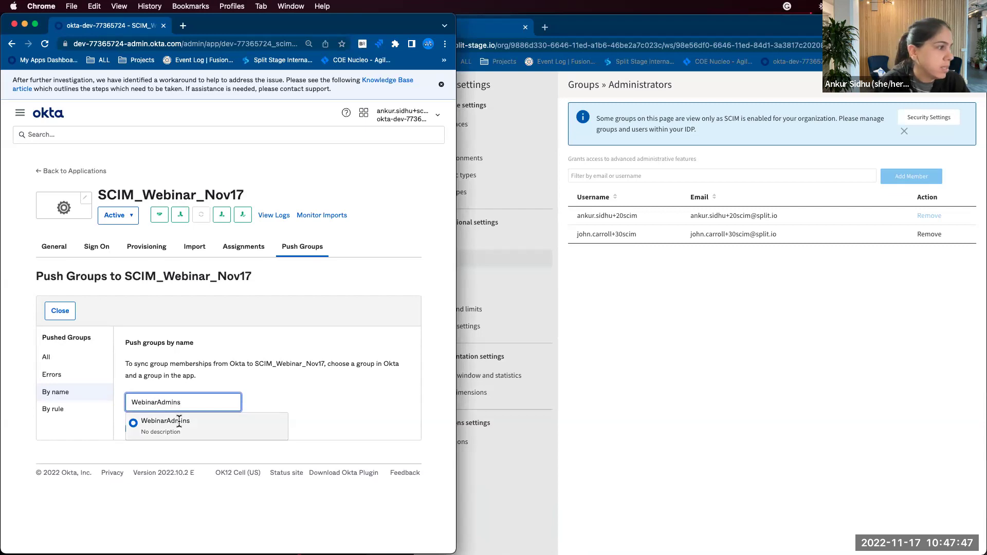
click(170, 423)
scroll(360, 427, down, 3)
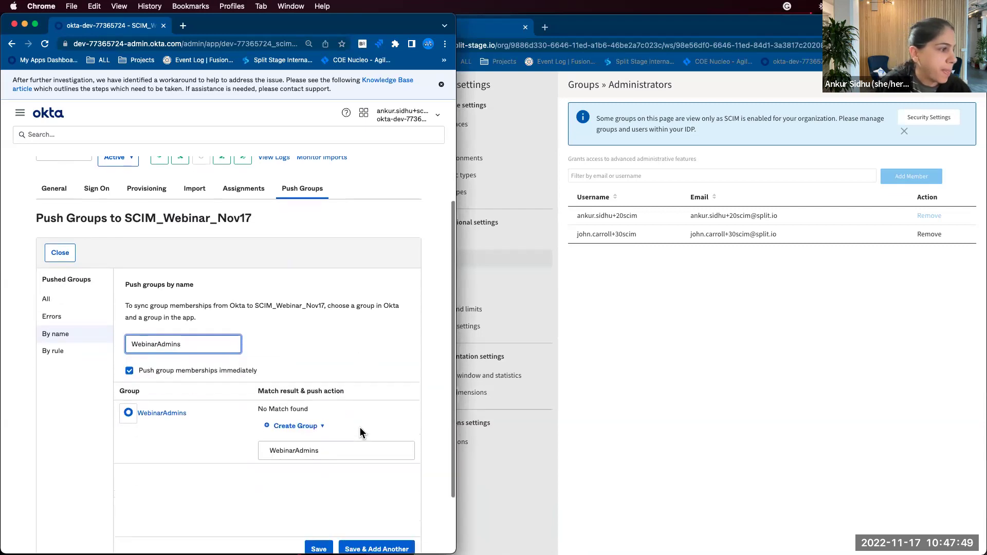
Link WebinarAdmins to the existing Administrators group instead of creating a new one, and save the push.
click(323, 366)
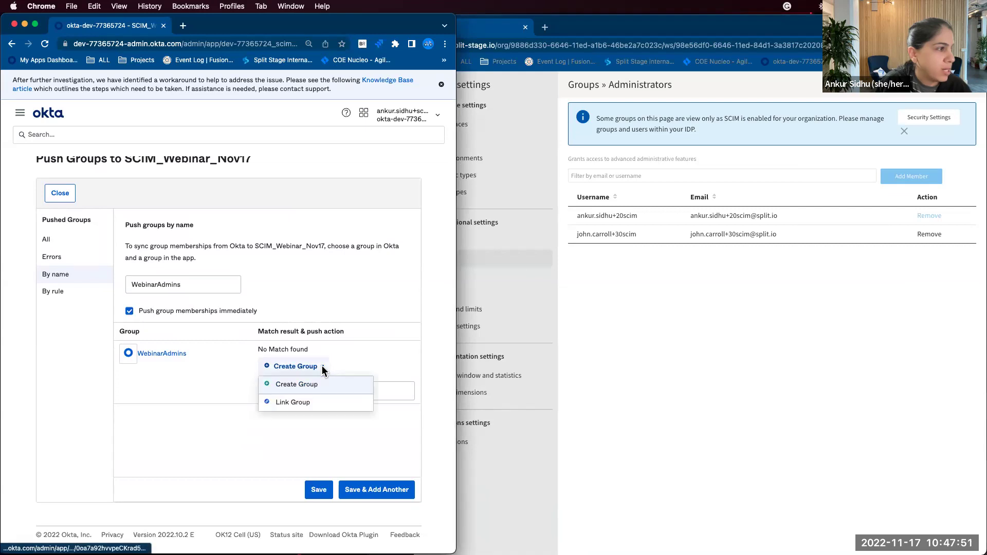
click(302, 403)
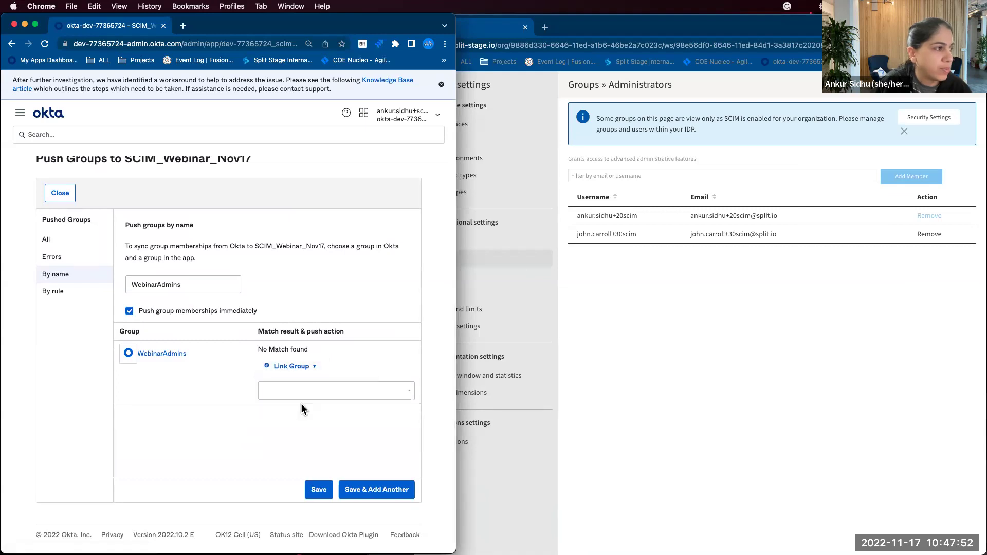
click(277, 390)
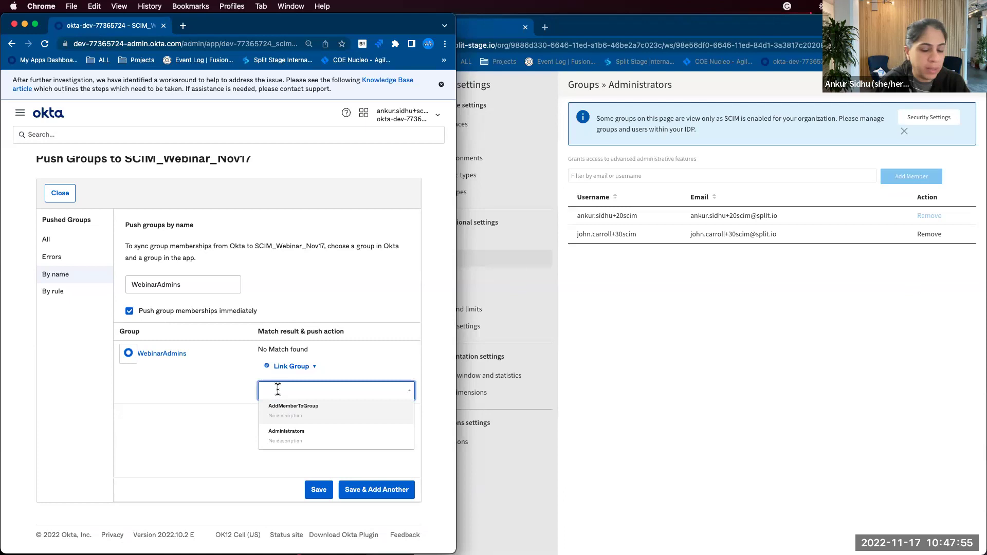
text(Admi)
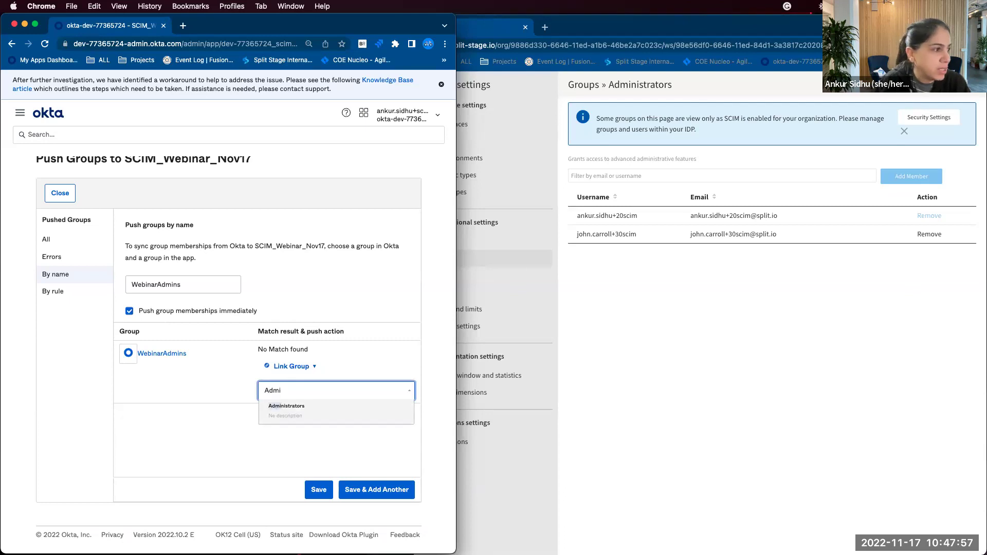
click(295, 407)
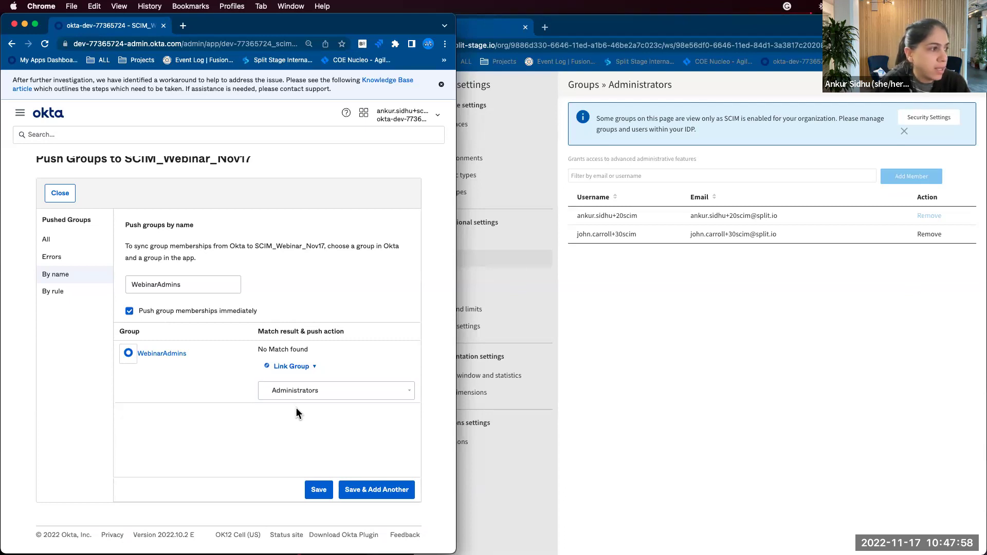
click(320, 495)
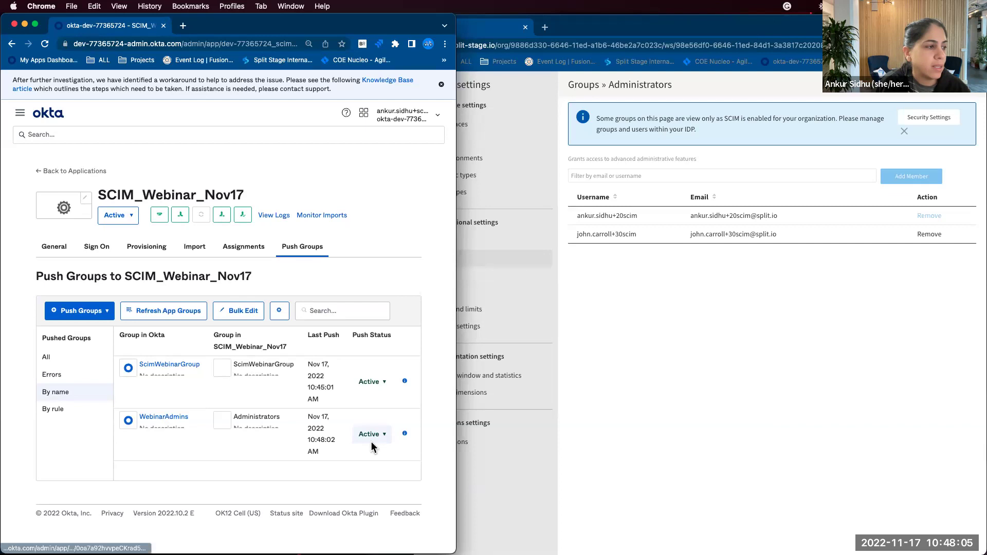
Switch to Split and reload the Administrators group page to check its updated members.
click(655, 381)
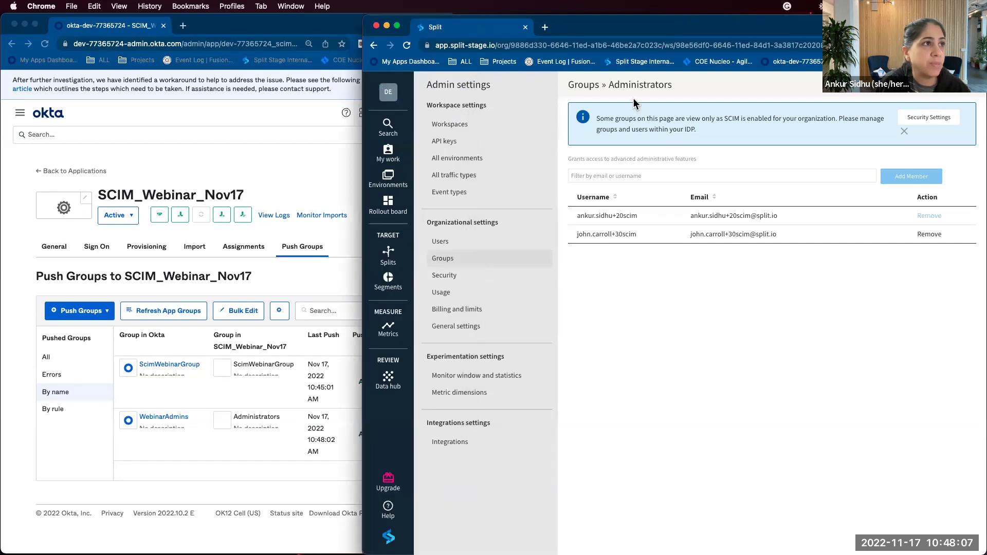
click(734, 44)
key(Return)
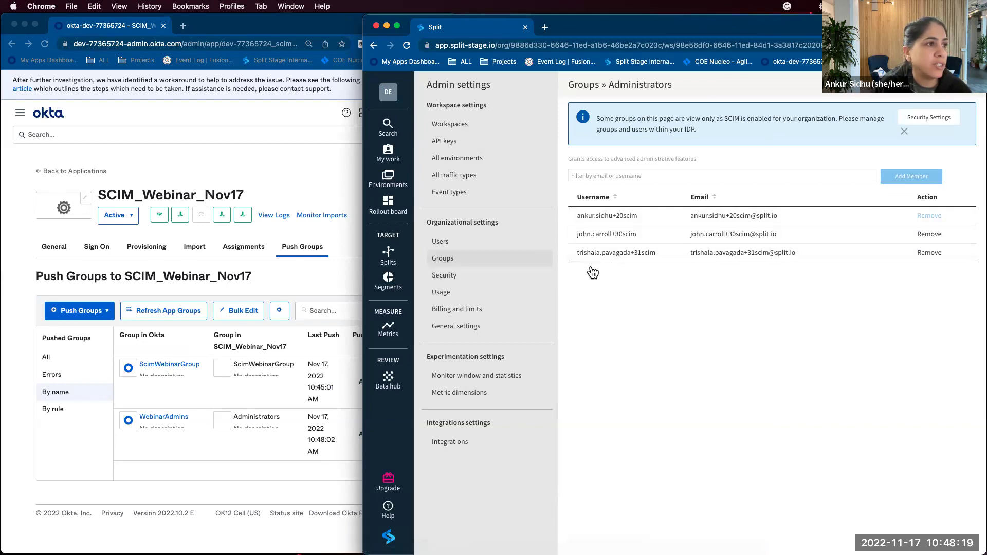
Return to the Groups list, check the Okta sync details of Administrators, and reopen its member list.
click(443, 275)
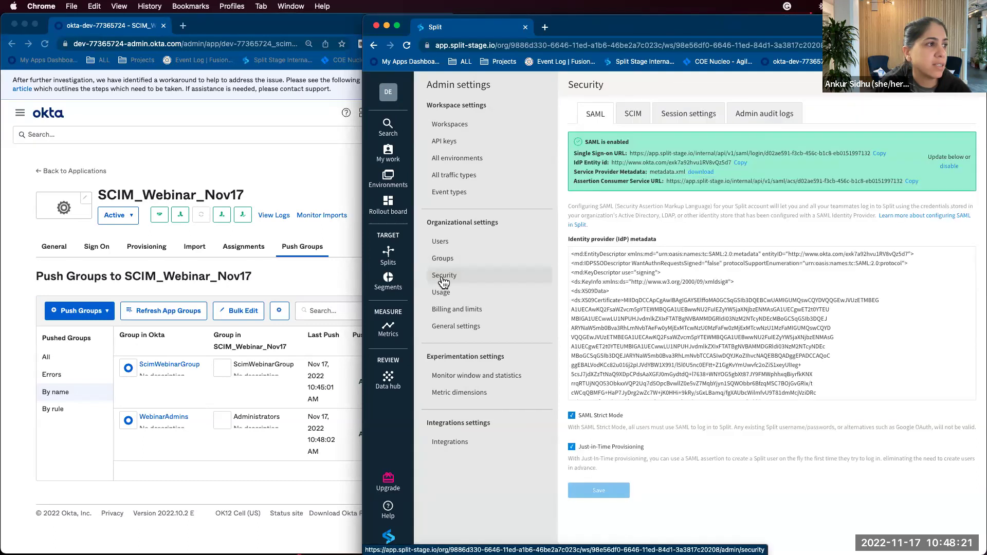
click(444, 259)
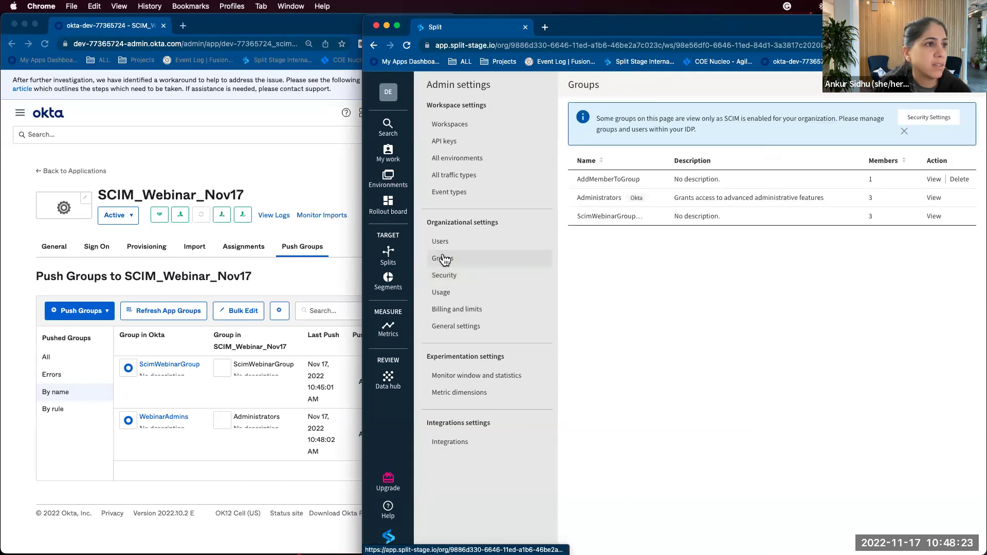
mouse_move(638, 198)
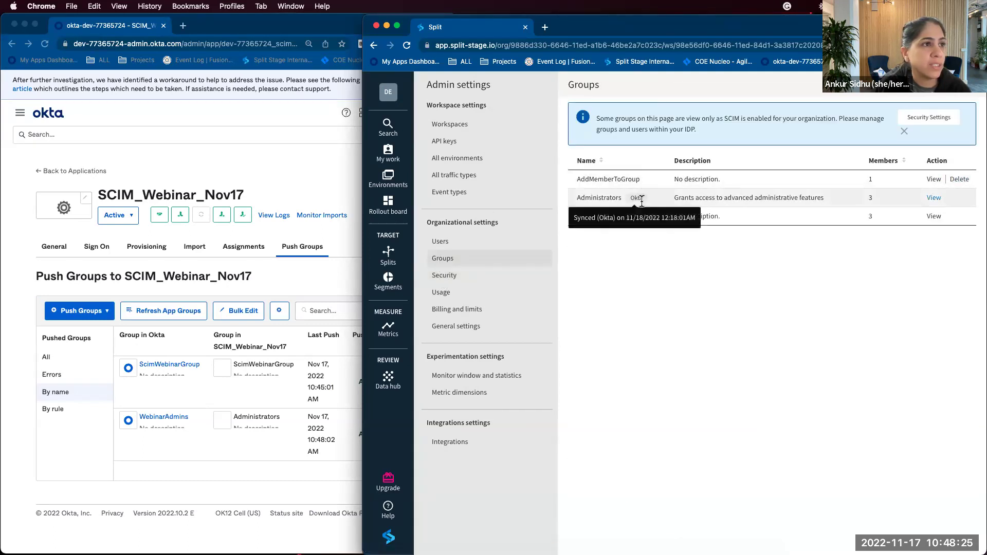
click(934, 198)
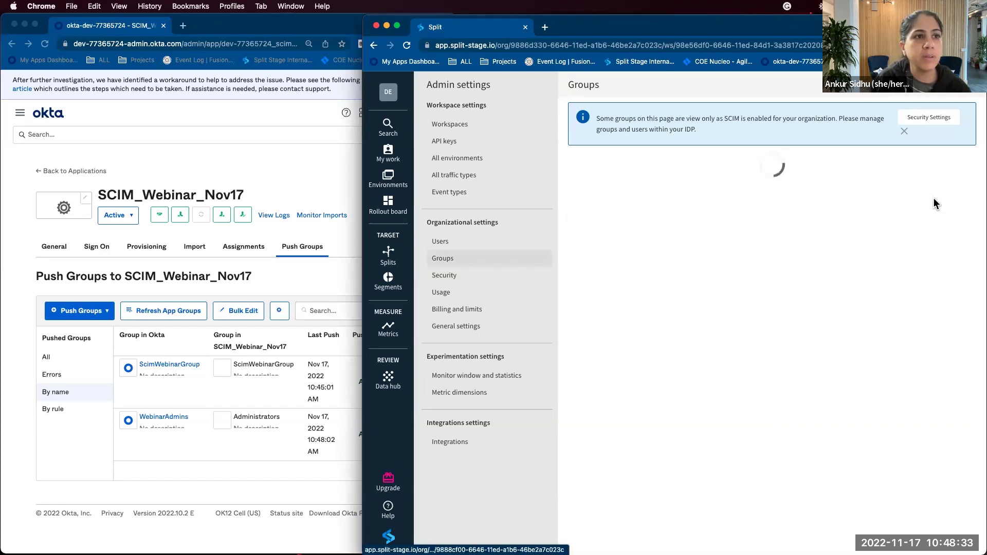